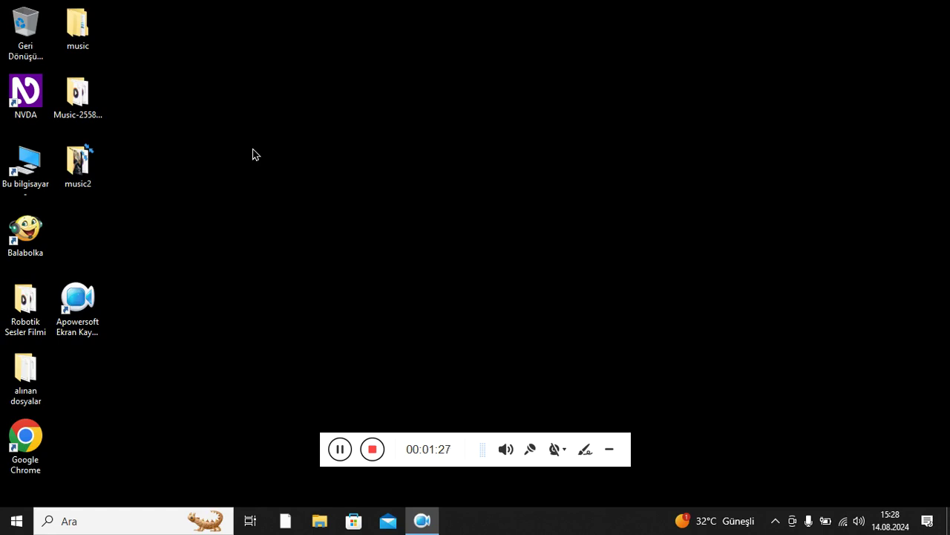
Open Bu bilgisayar from the desktop.
key("Down")
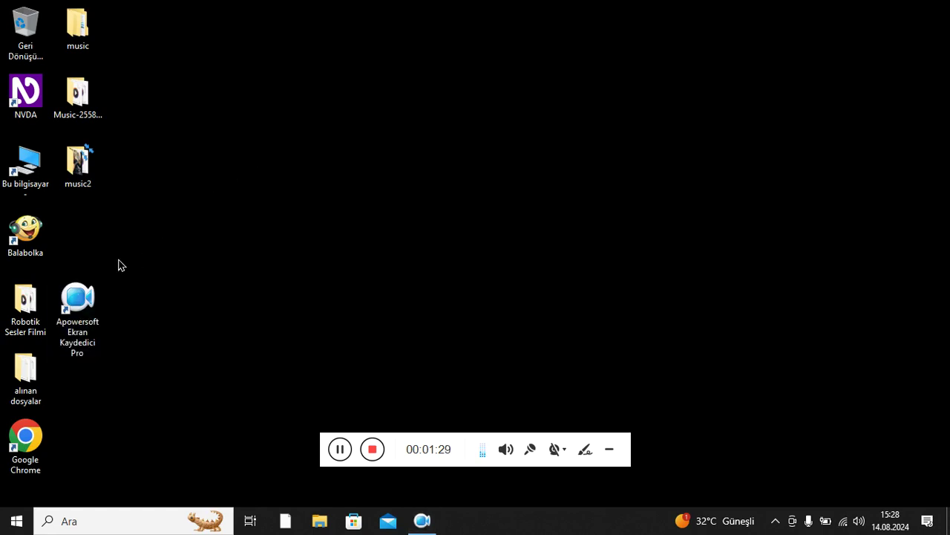
key("Left")
key("Up")
key("Down")
key("Down")
key("Down")
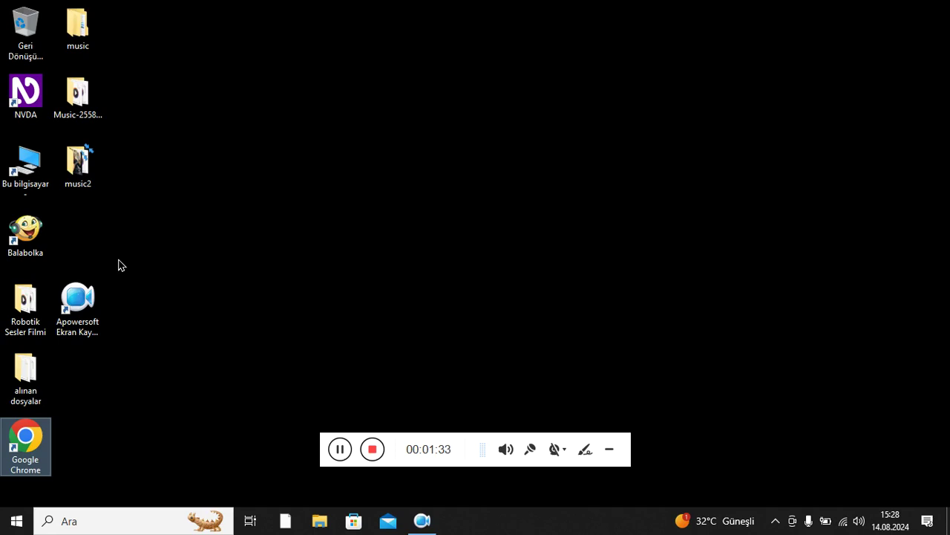
key("b")
key("Return")
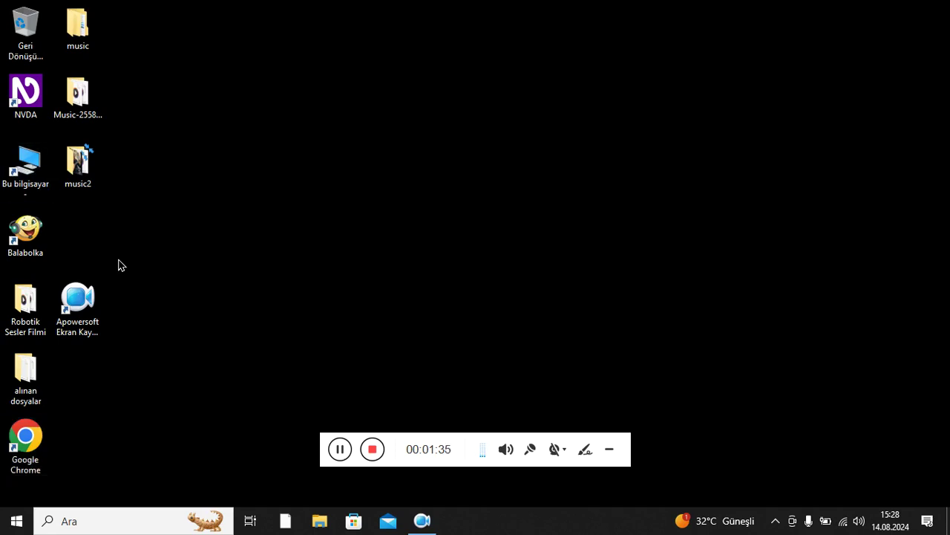
Play the audio CD in the DVD RW drive (D:) with Windows Media Player, dismiss its plug-in warning and close the player.
key("m")
key("Down")
key("Down")
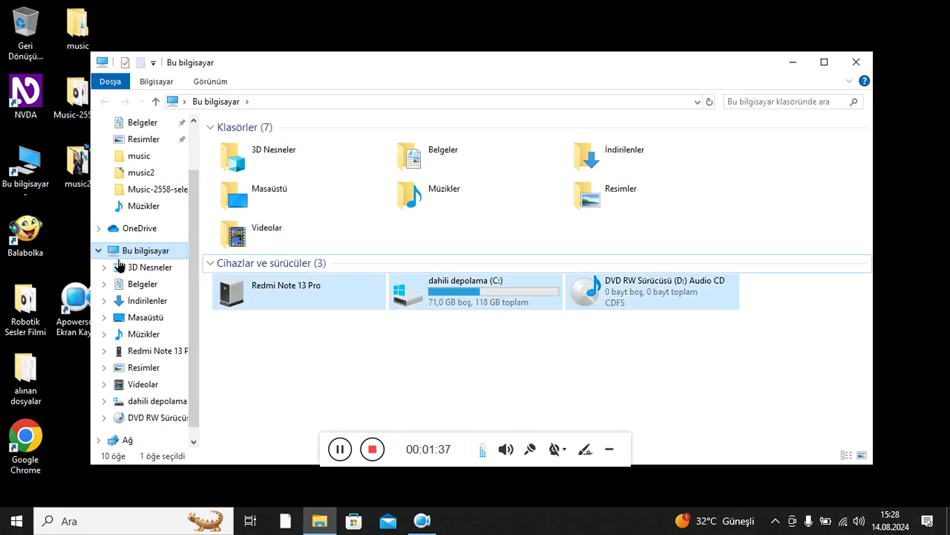
key("Down")
key("Right")
key("Right")
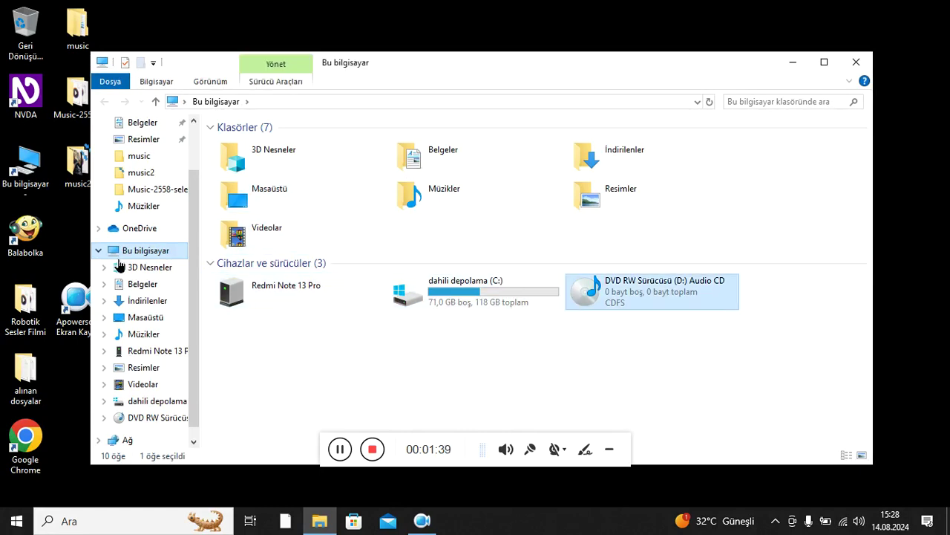
key("Left")
key("Right")
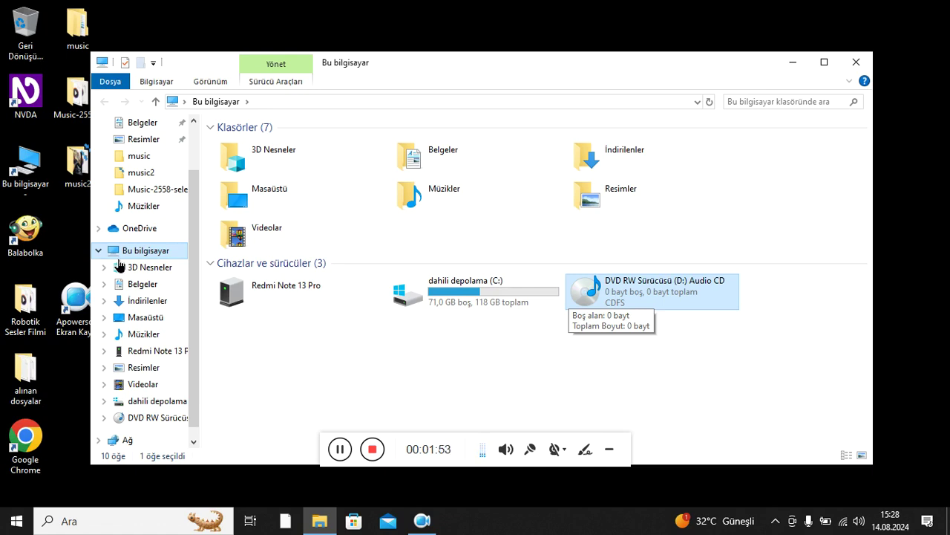
key("Return")
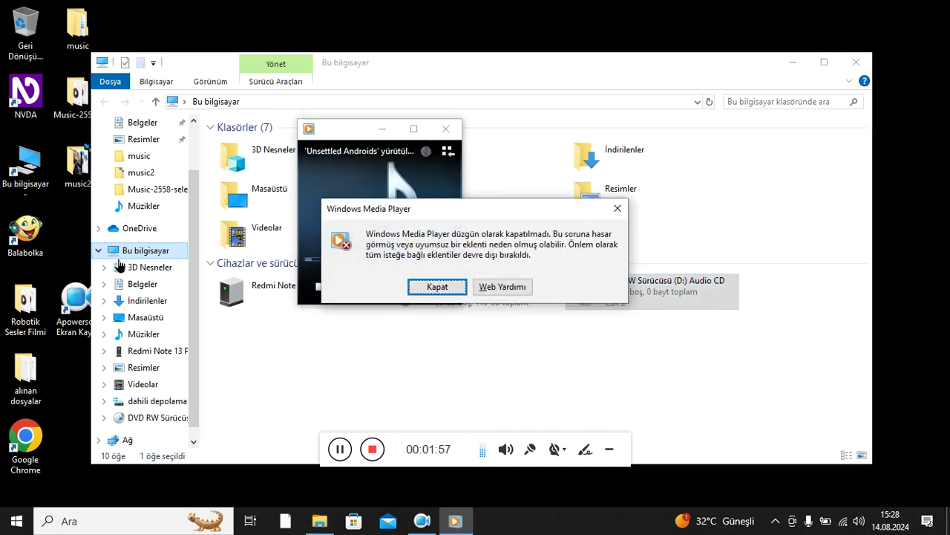
key("Return")
key("alt+F4")
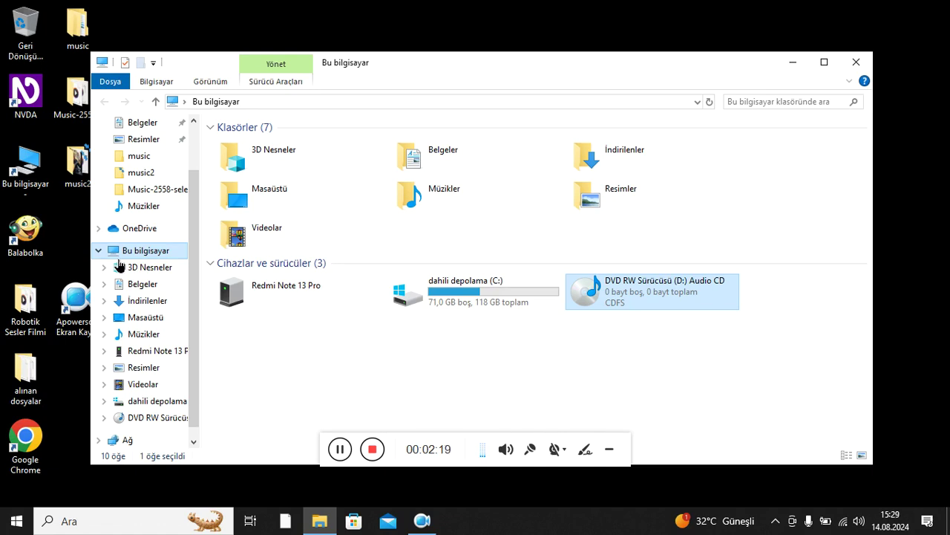
Refresh Bu bilgisayar and open the contents of the DVD RW drive (D:) Audio CD instead of playing it.
key("F5")
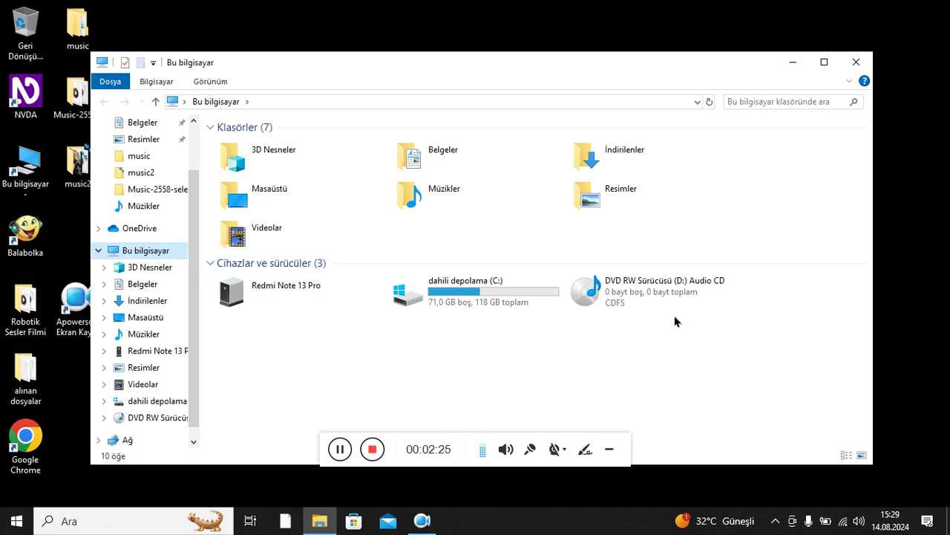
left_click(611, 303)
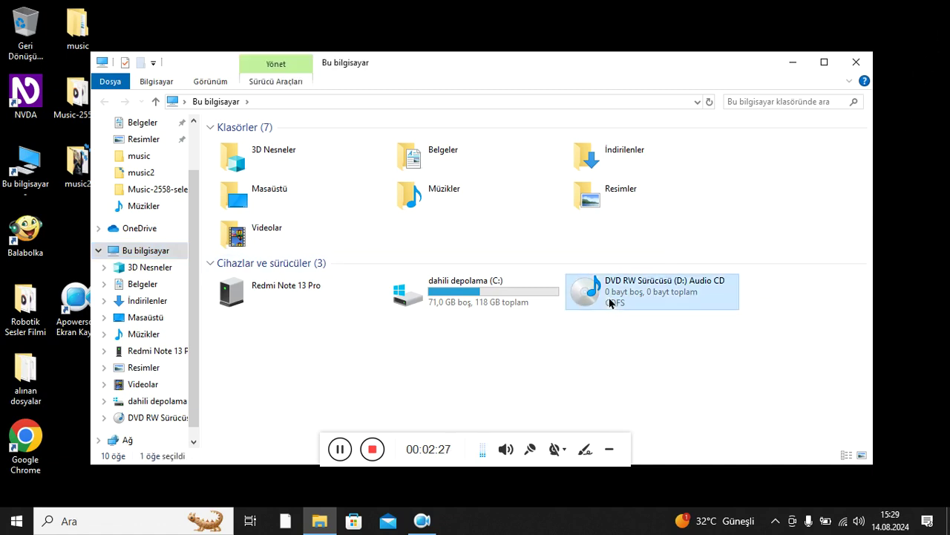
right_click(610, 303)
key("Down")
key("Down")
key("Down")
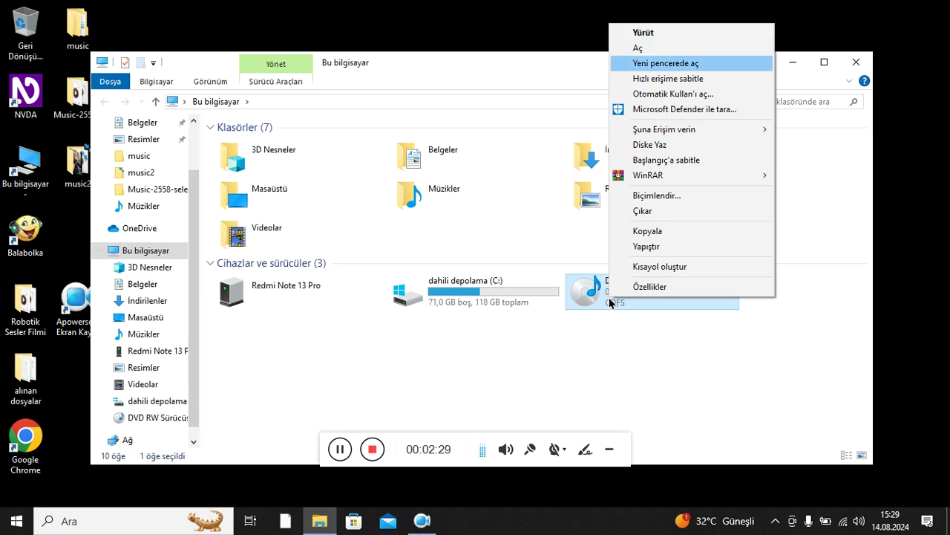
key("Up")
key("Return")
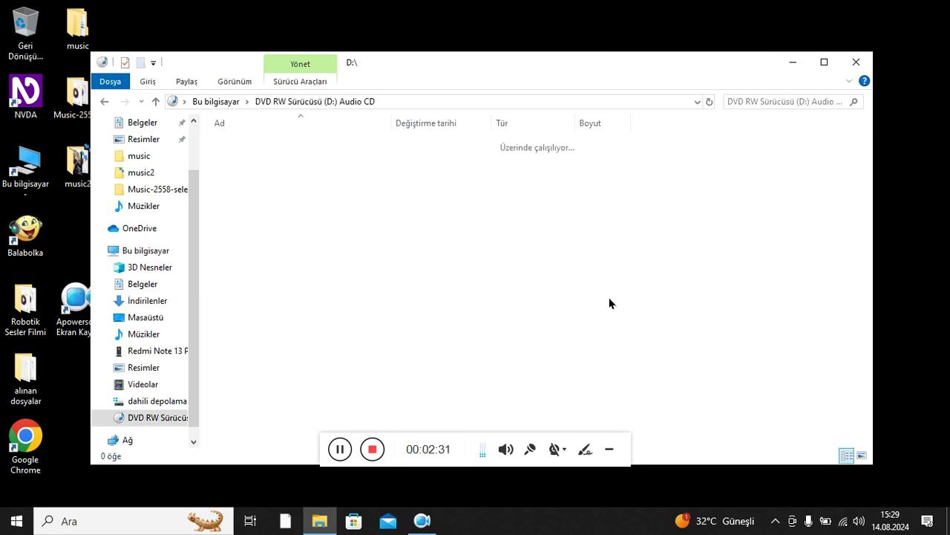
Look through the files on the audio CD, from the first track down to desktop.ini.
key("space")
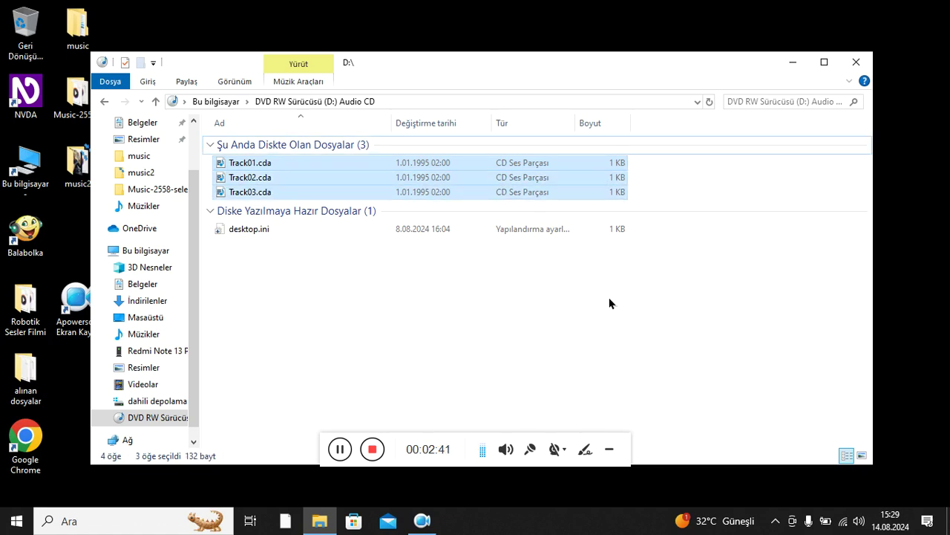
key("Down")
key("Down")
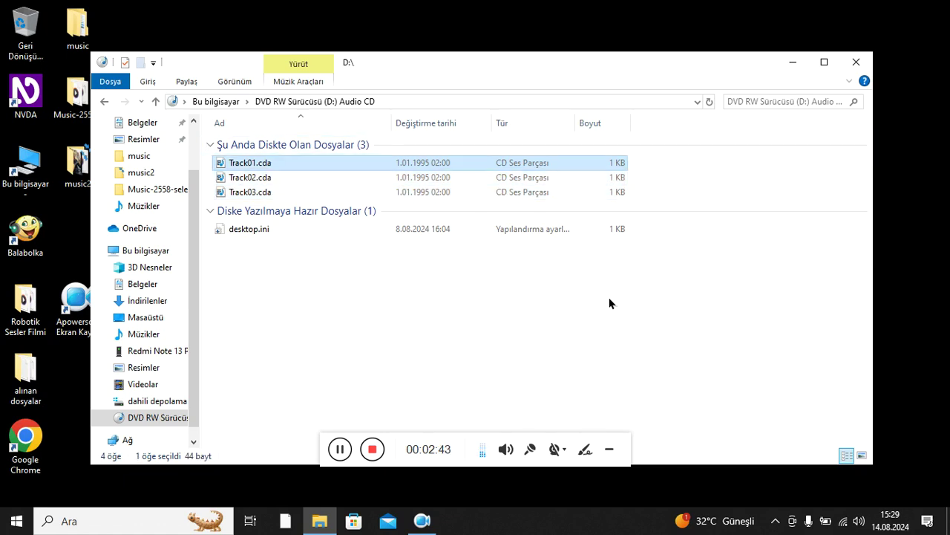
key("Down")
key("Down")
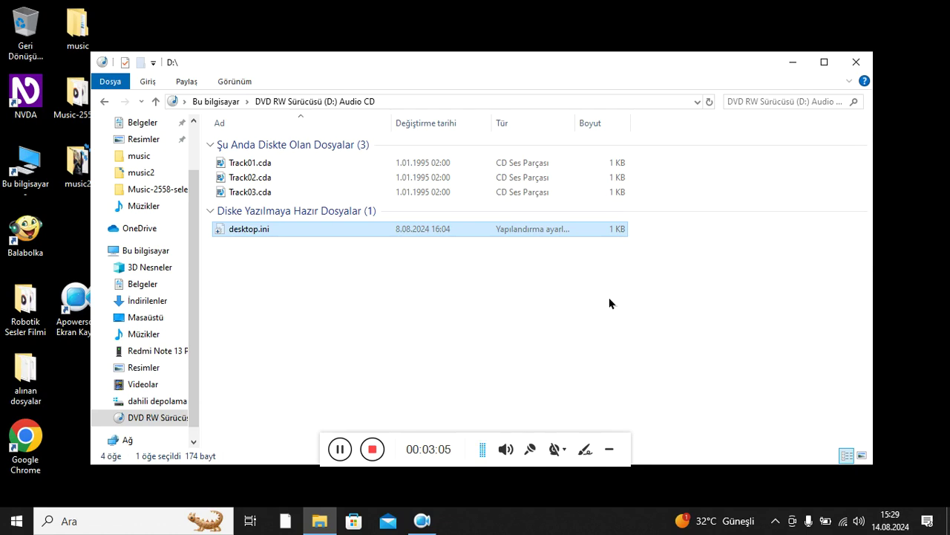
Select all files on the disc, check their available commands, and try to open them, dismissing the app chooser.
key("ctrl+a")
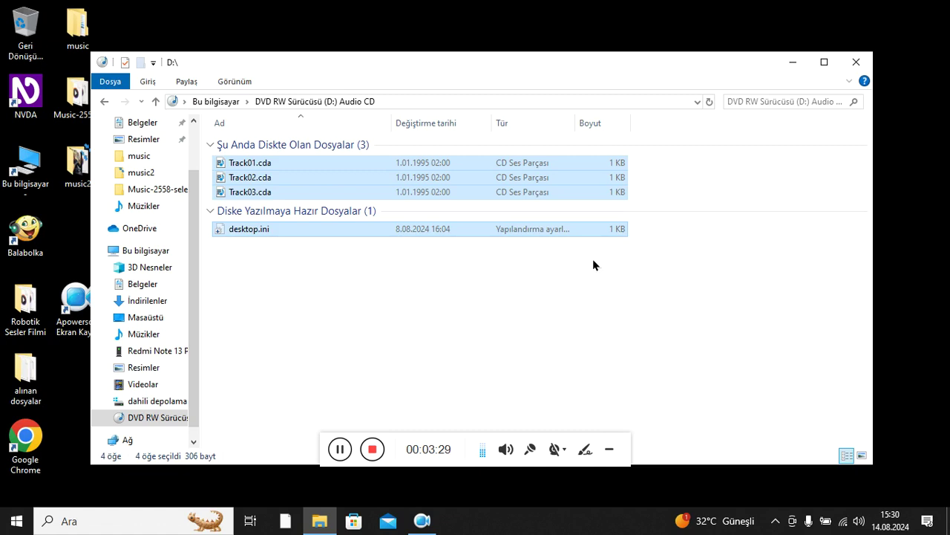
right_click(534, 185)
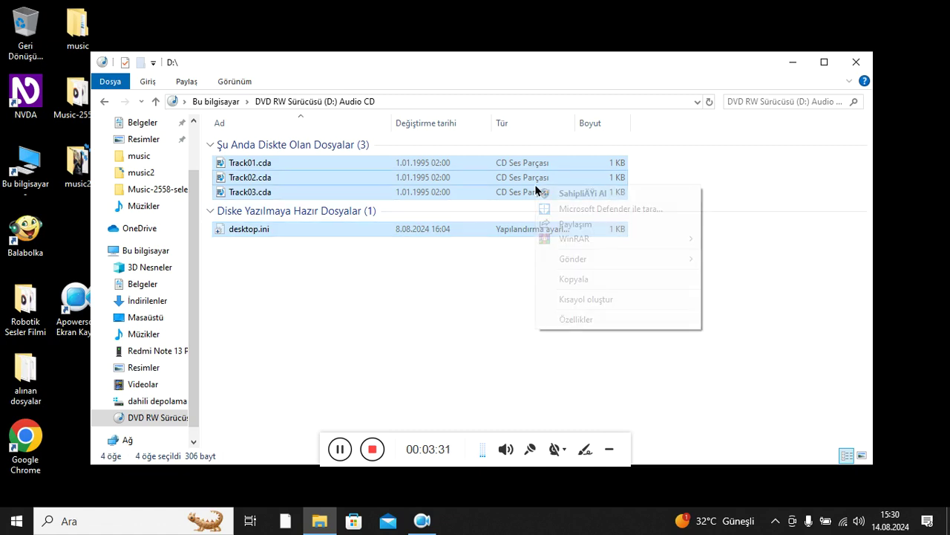
key("Down")
key("Down")
key("Down")
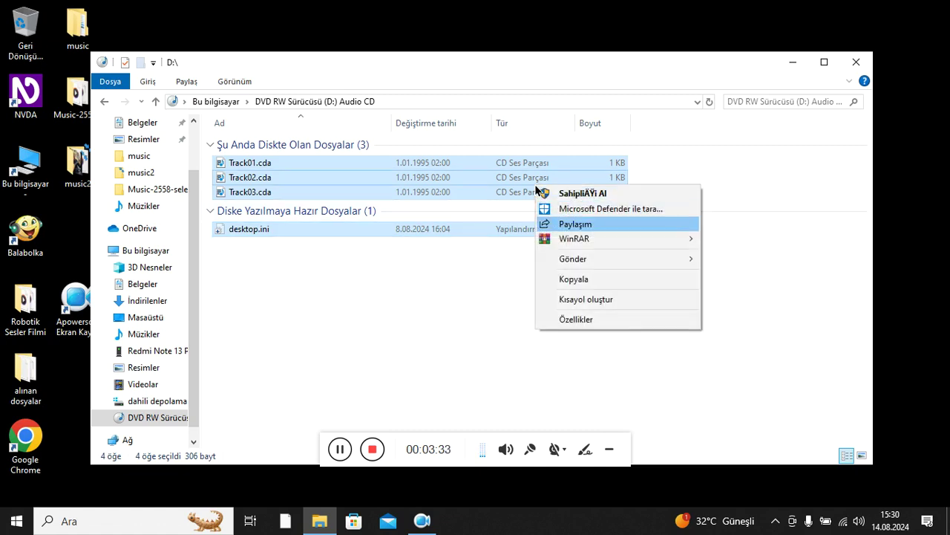
key("Up")
key("Up")
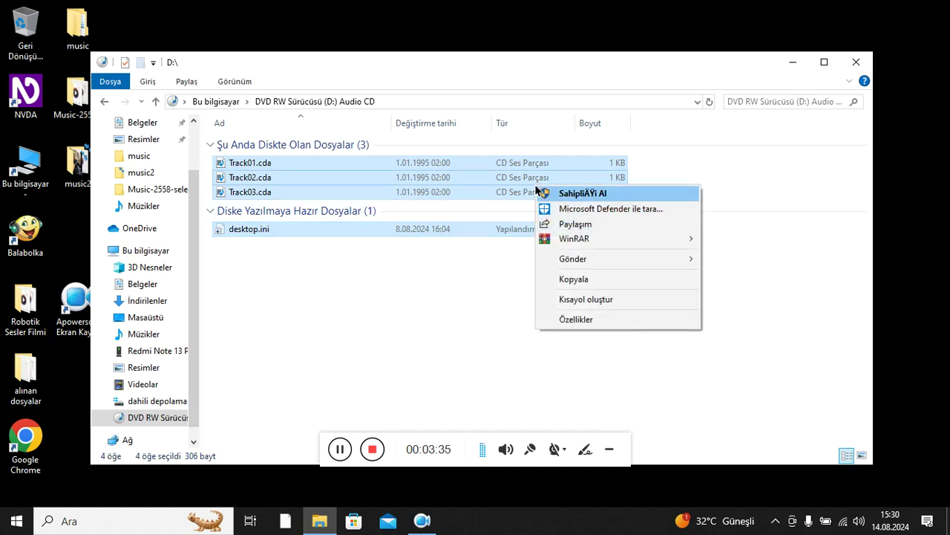
key("Escape")
key("Return")
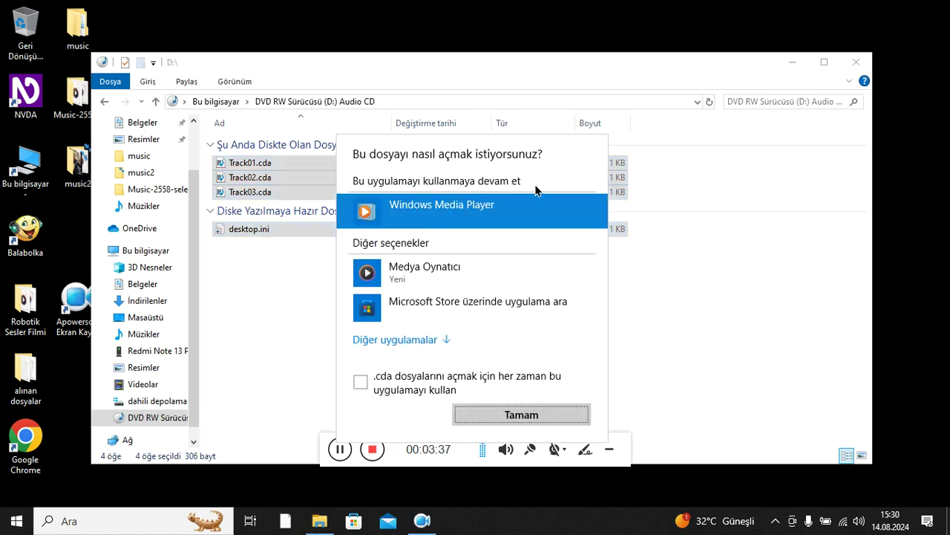
key("Escape")
Examine which commands are offered for the selected disc files, then dismiss them without choosing any.
right_click(535, 186)
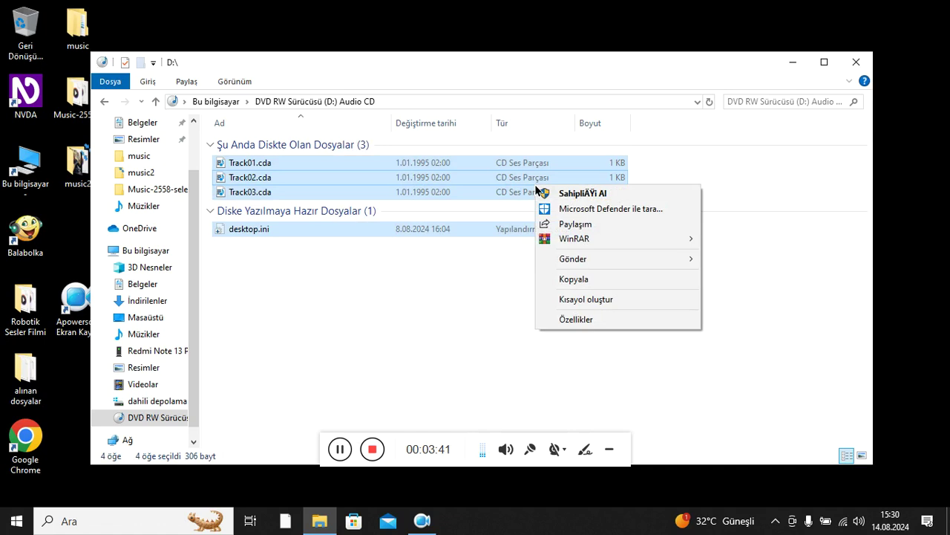
key("Down")
key("Down")
key("Down")
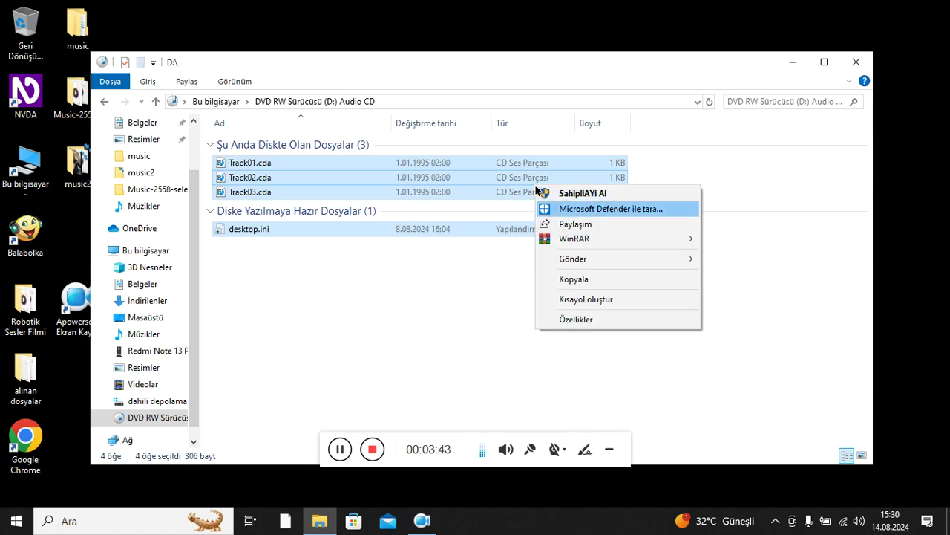
key("Down")
key("Down")
key("Down")
key("Down")
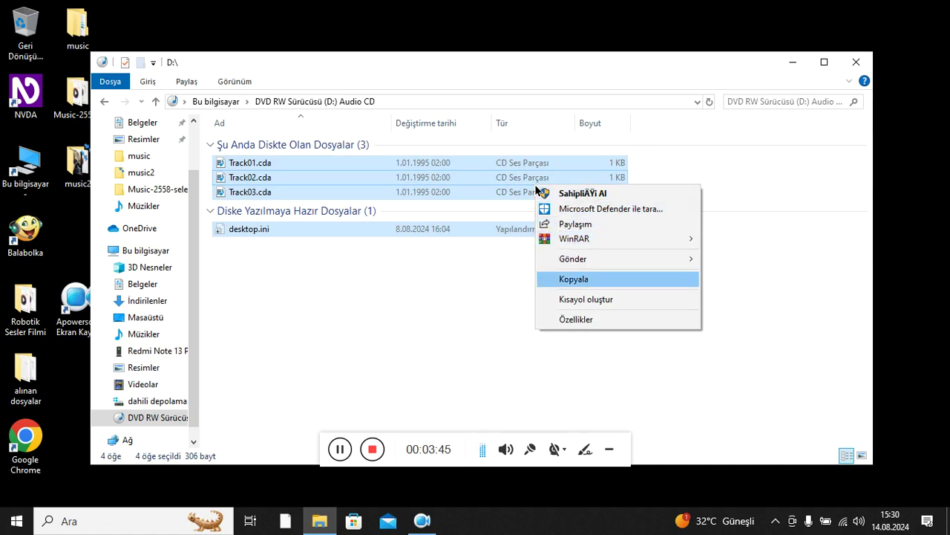
key("Down")
key("Down")
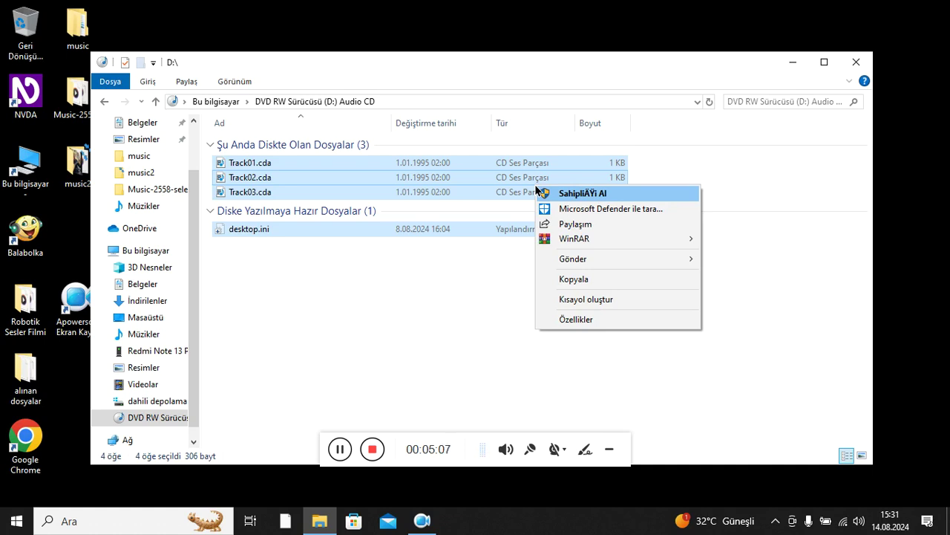
key("Escape")
Return to Bu bilgisayar and play the audio CD in the DVD RW drive (D:), dismissing the plug-in warning.
key("BackSpace")
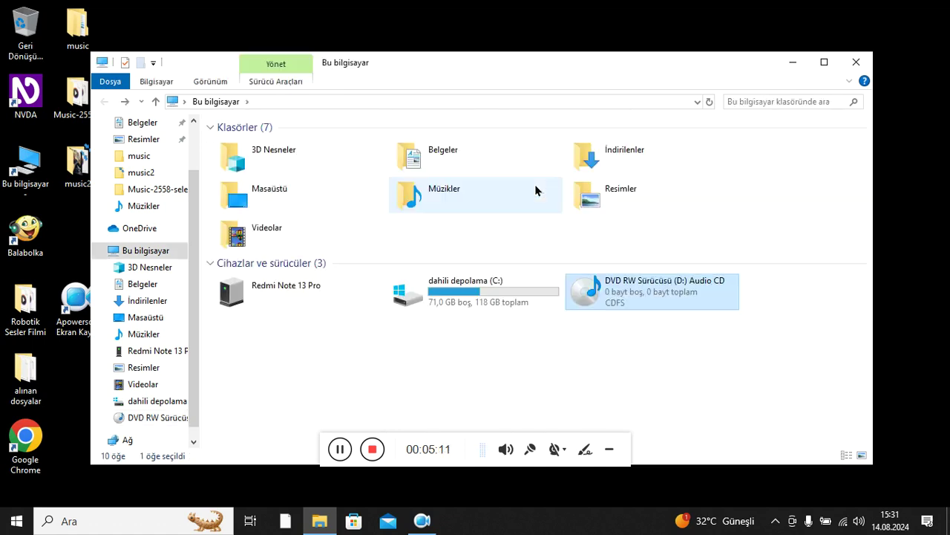
key("Left")
key("Right")
key("Return")
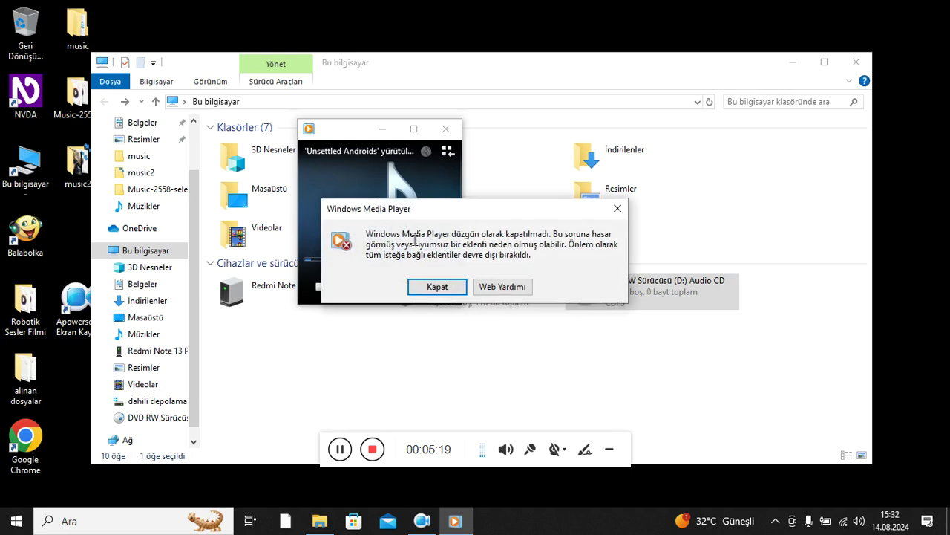
key("Return")
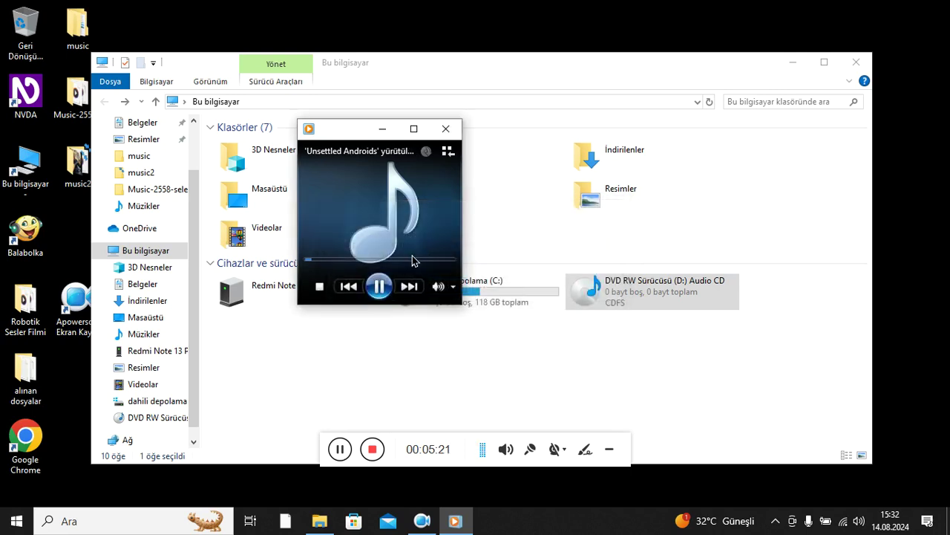
Pause the CD playback in Windows Media Player and close the File Explorer window.
left_click(378, 286)
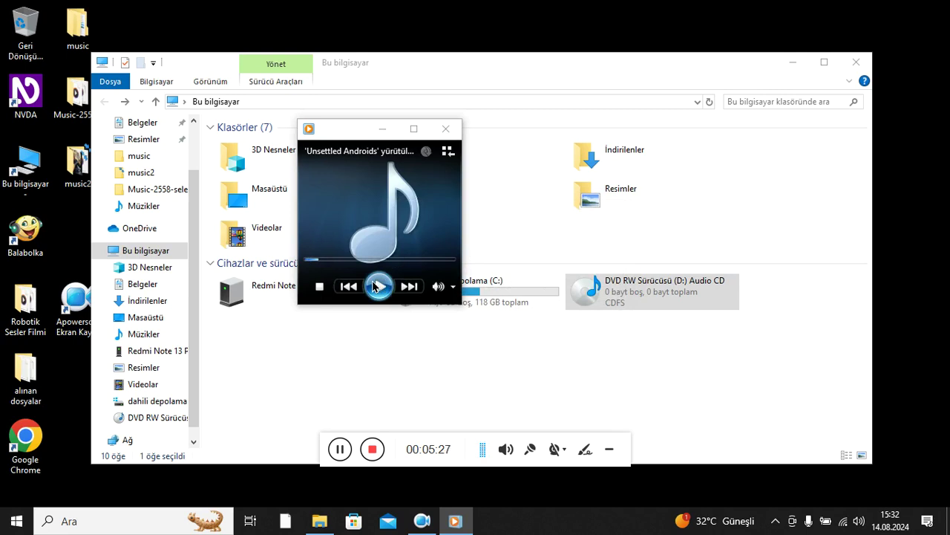
key("insert+n")
key("Escape")
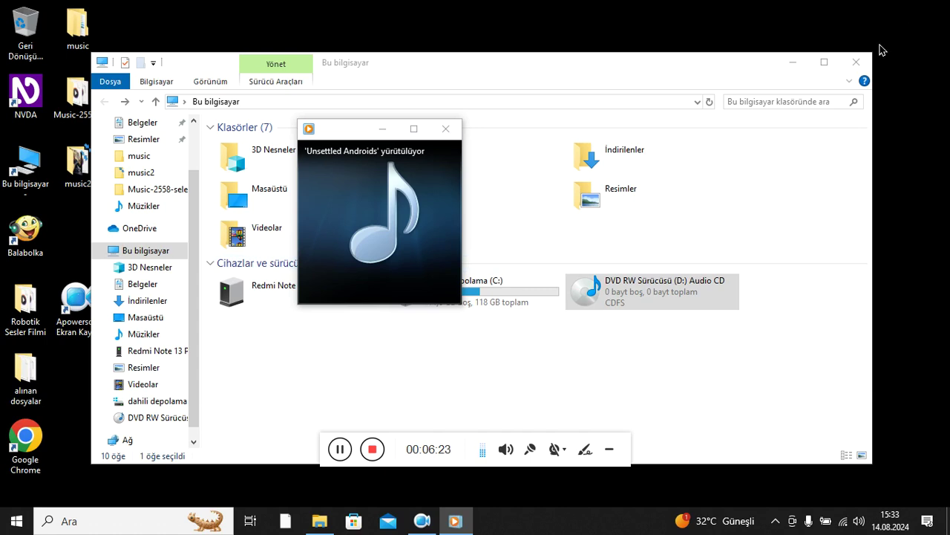
left_click(854, 62)
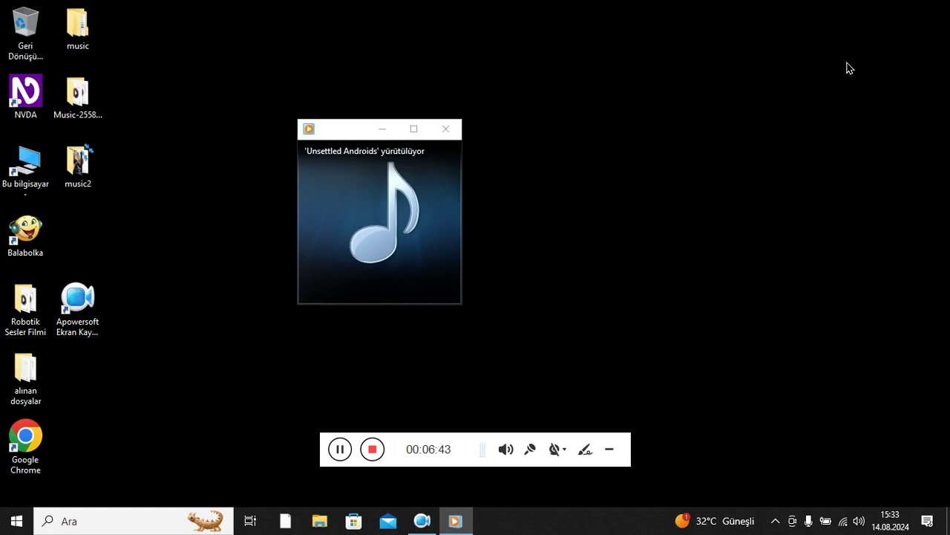
Move the focus through the Windows Media Player controls to examine them, ending at the library switch.
key("Tab")
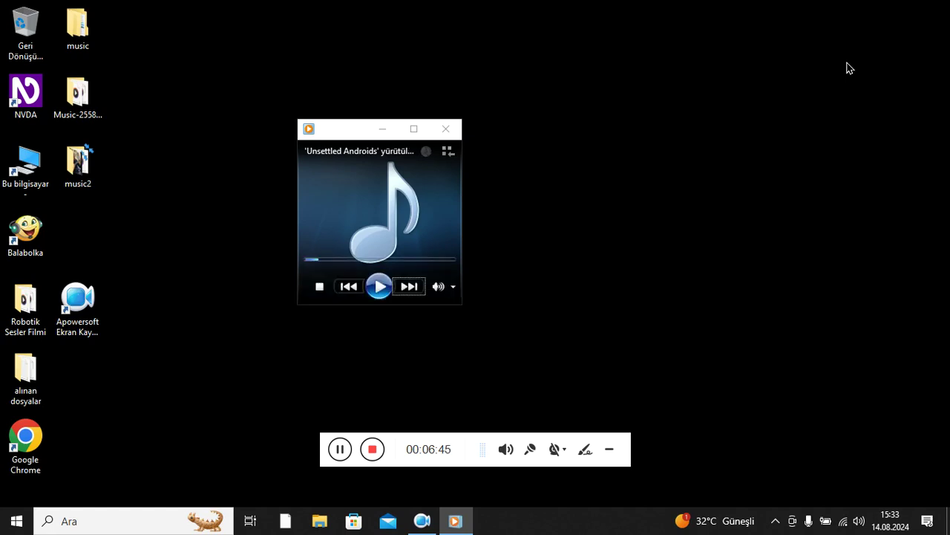
key("Tab")
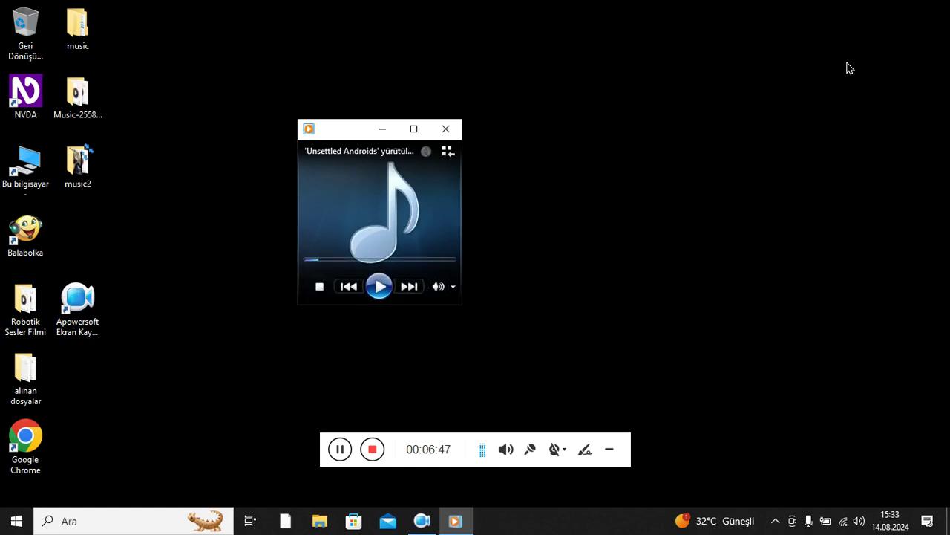
key("Tab")
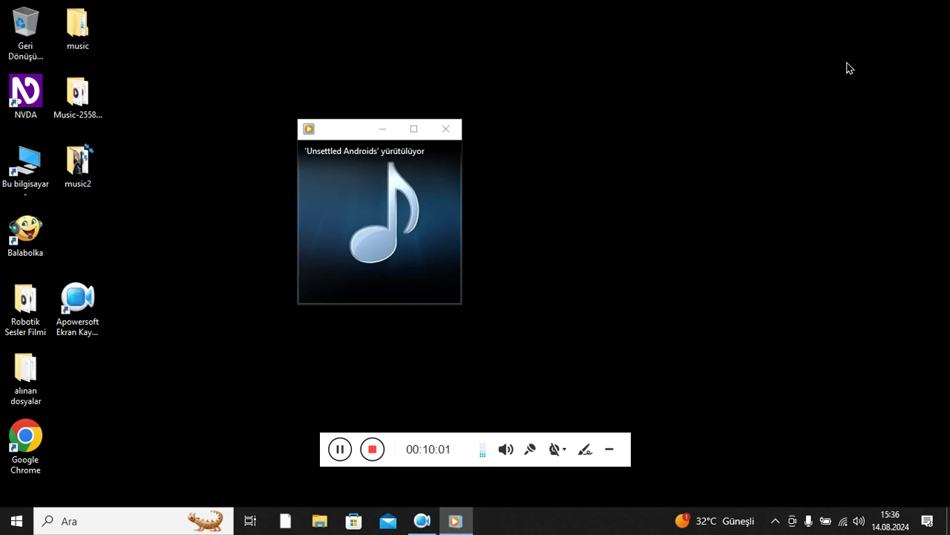
key("Tab")
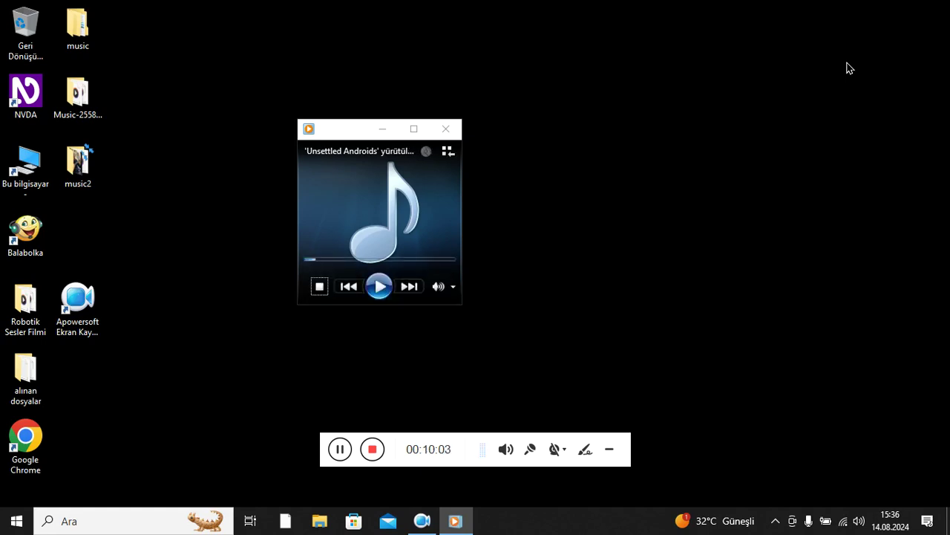
key("Tab")
key("Tab")
key("Tab")
key("Tab")
key("Tab")
key("Tab")
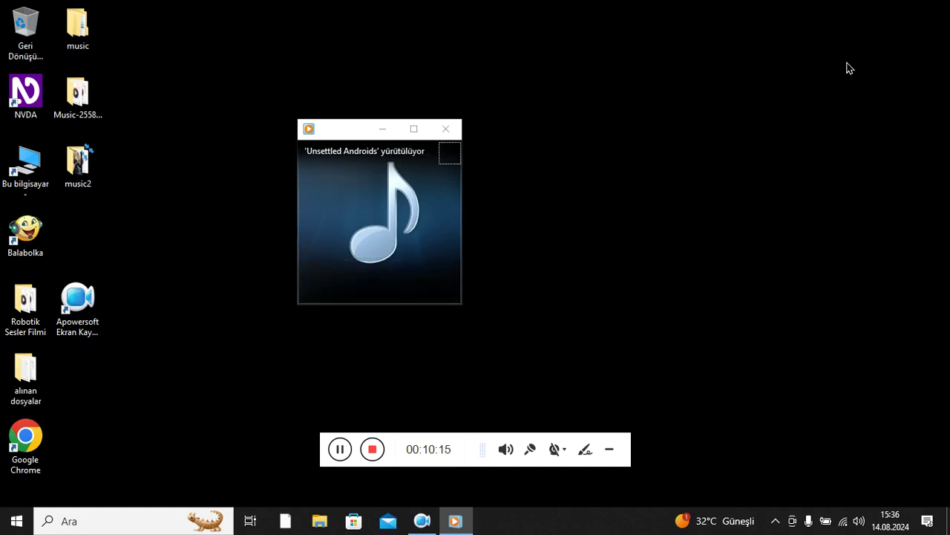
Cycle the focus through the paused player's playback, volume and library controls to examine them.
key("Tab")
key("Tab")
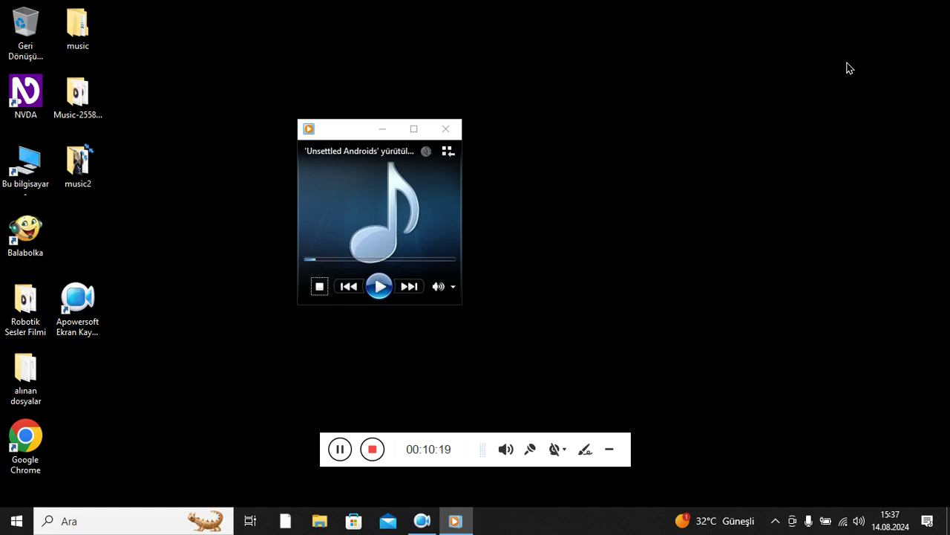
key("Tab")
key("Tab")
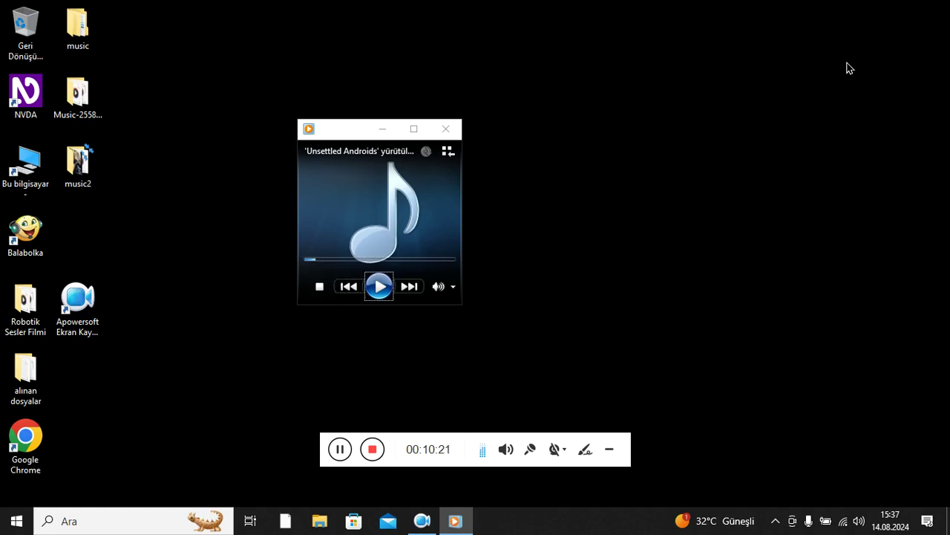
key("Tab")
key("Tab")
key("Tab")
key("Tab")
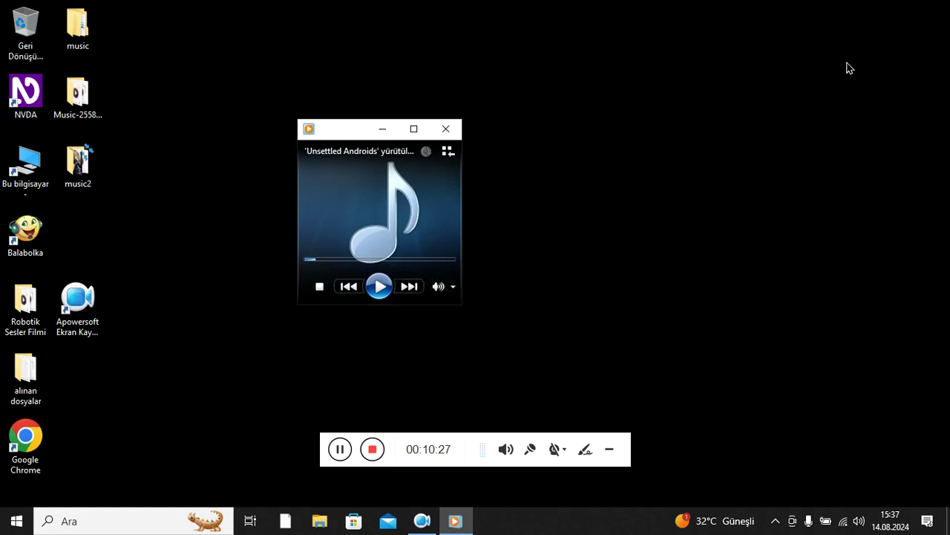
key("Tab")
key("Tab")
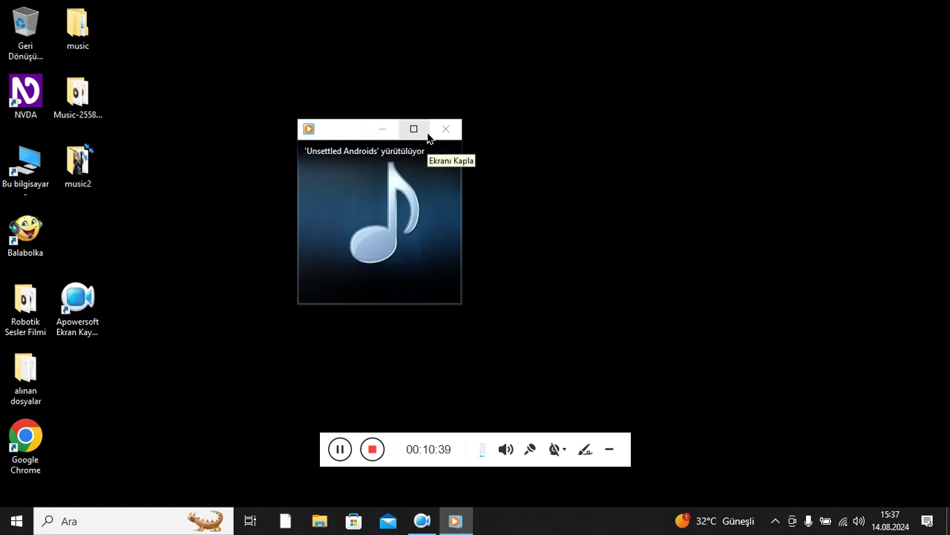
Try to start copying the CD from the small player window, leaving full-screen view each time.
mouse_move(426, 153)
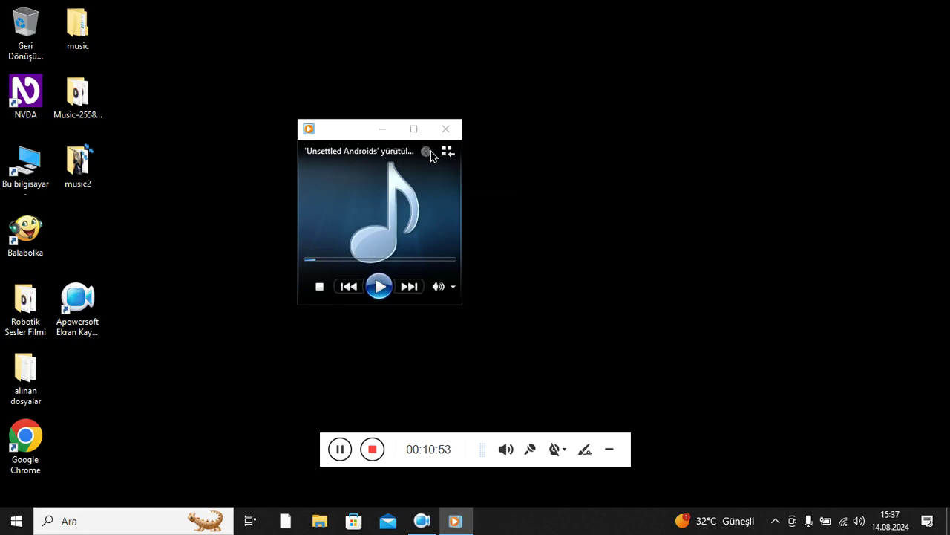
double_click(431, 151)
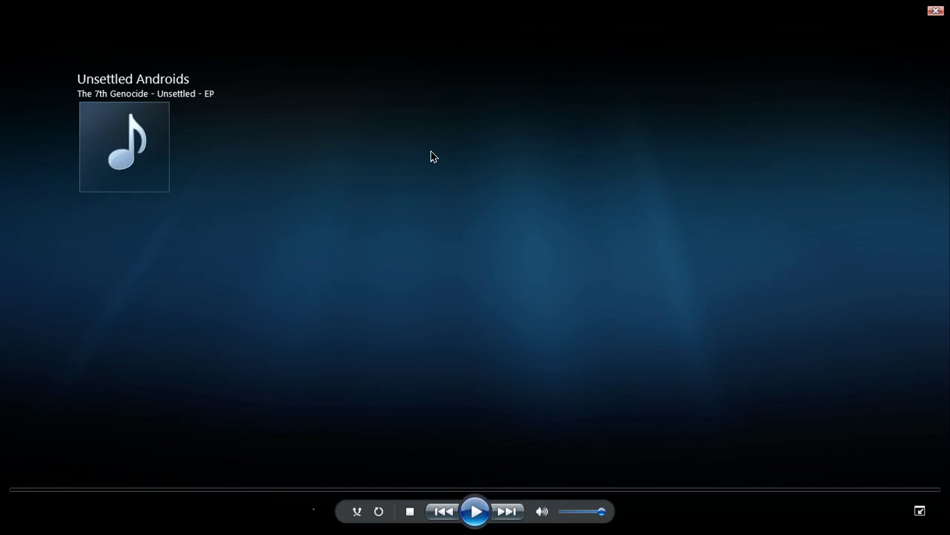
key("Tab")
key("Tab")
key("Escape")
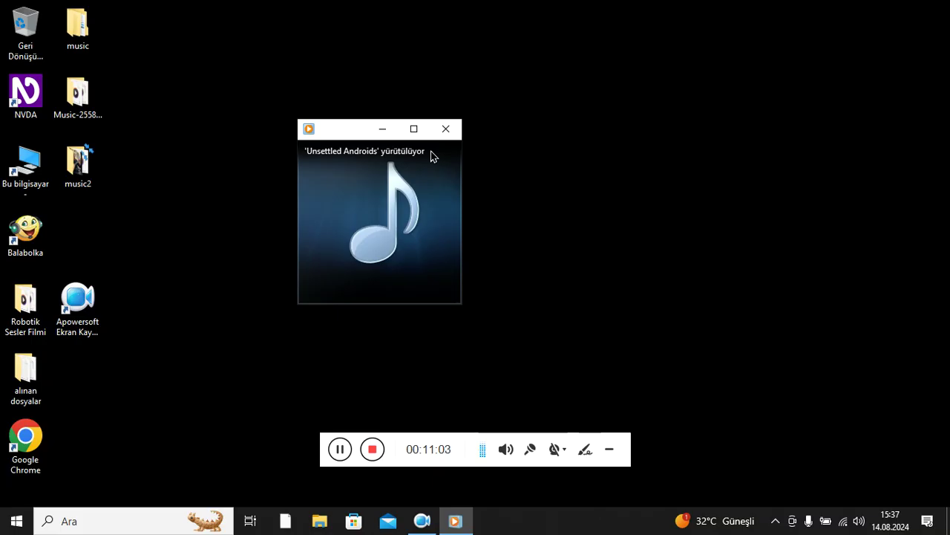
mouse_move(427, 152)
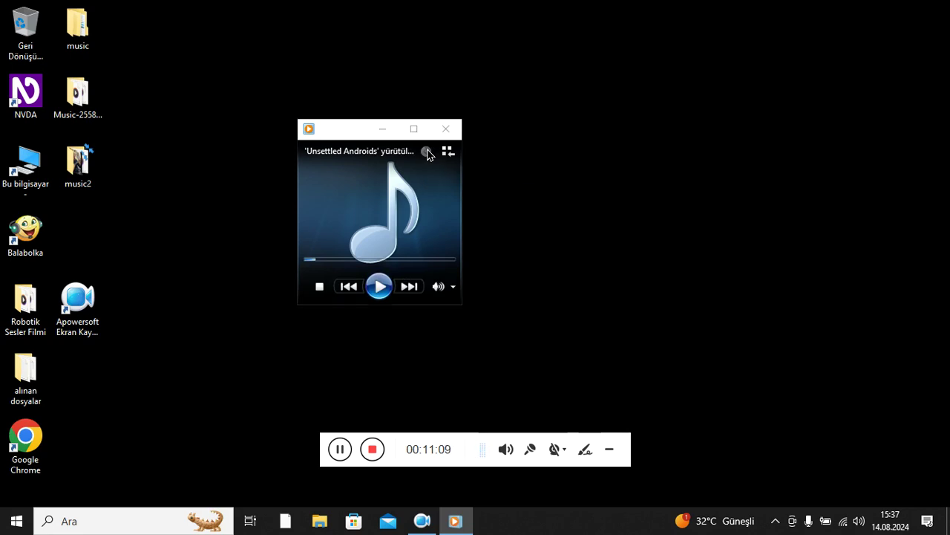
key("alt+Return")
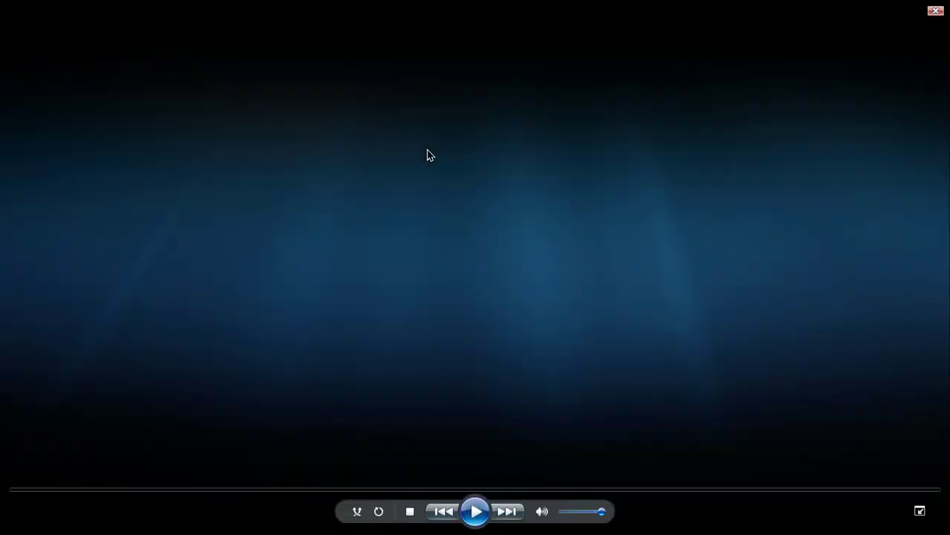
key("Escape")
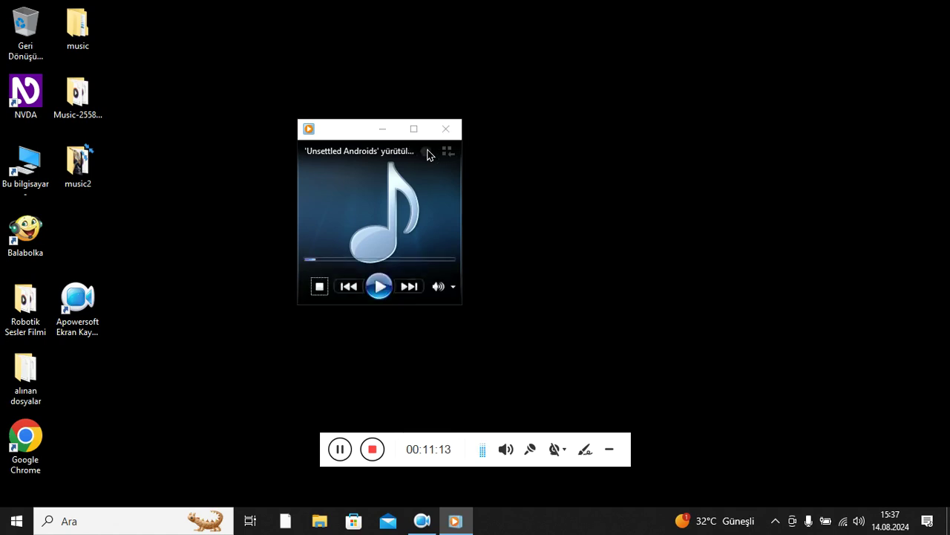
Go through the small player window's controls once more, looking for a reachable CD copy control.
key("Tab")
key("Tab")
key("Tab")
key("Tab")
key("Tab")
key("Tab")
key("Tab")
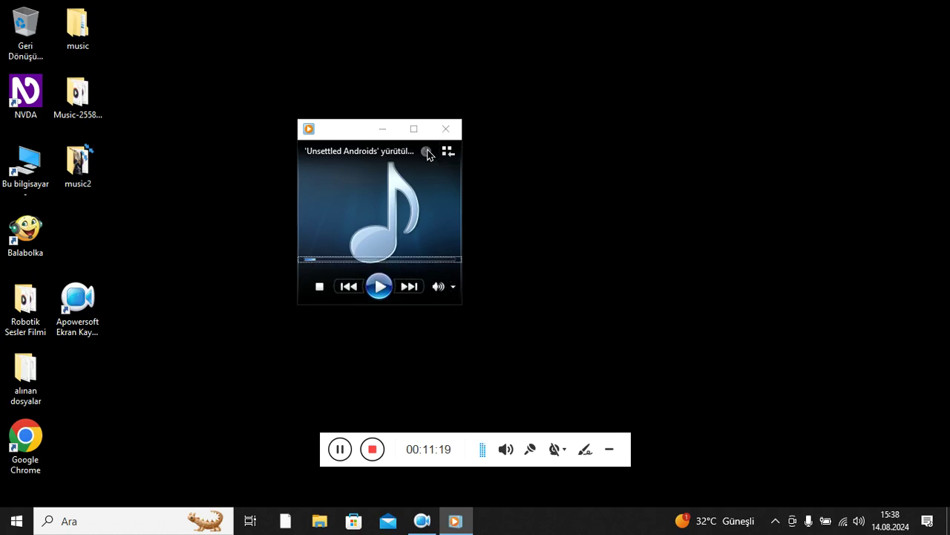
key("Tab")
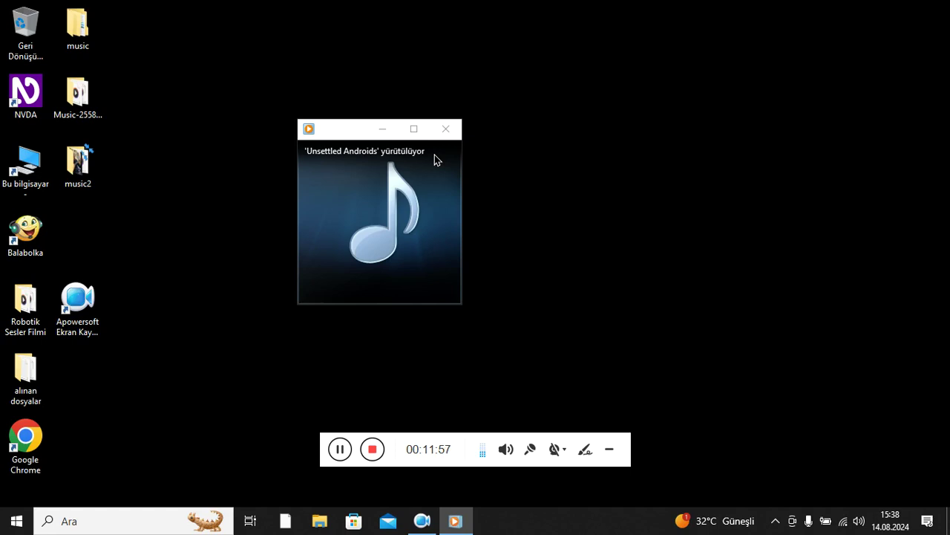
Close Windows Media Player and open Bu bilgisayar from the desktop.
key("alt+F4")
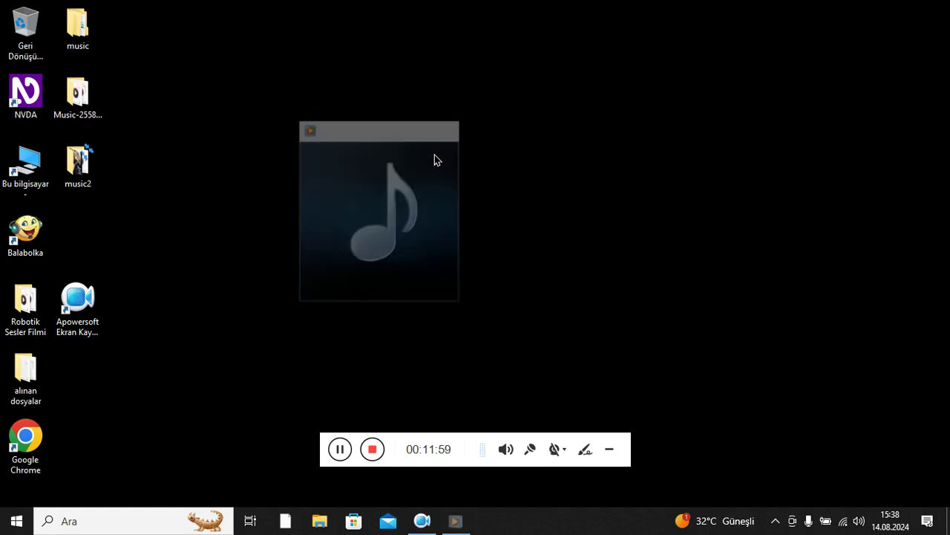
key("Down")
key("Down")
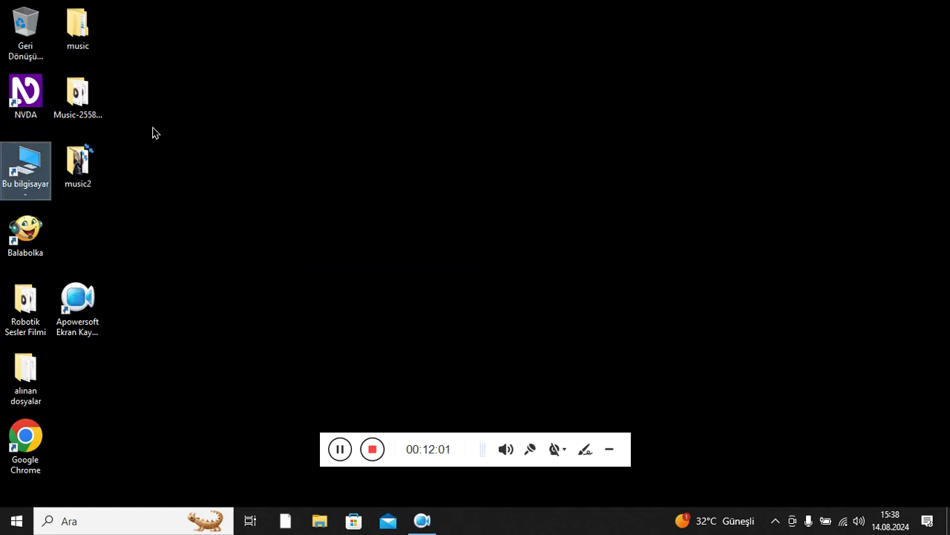
key("Down")
key("Up")
key("Return")
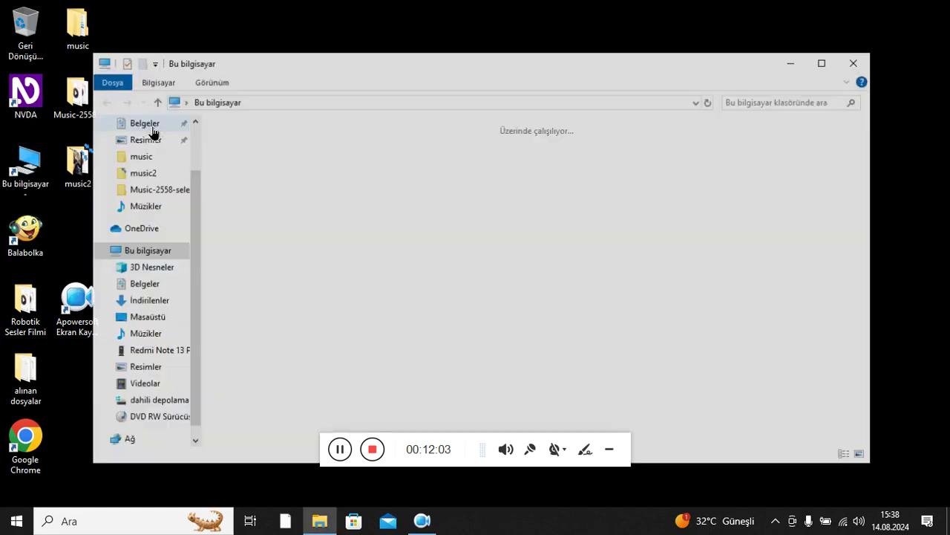
Open the Müzikler folder to check its contents before copying the CD.
key("Down")
key("Right")
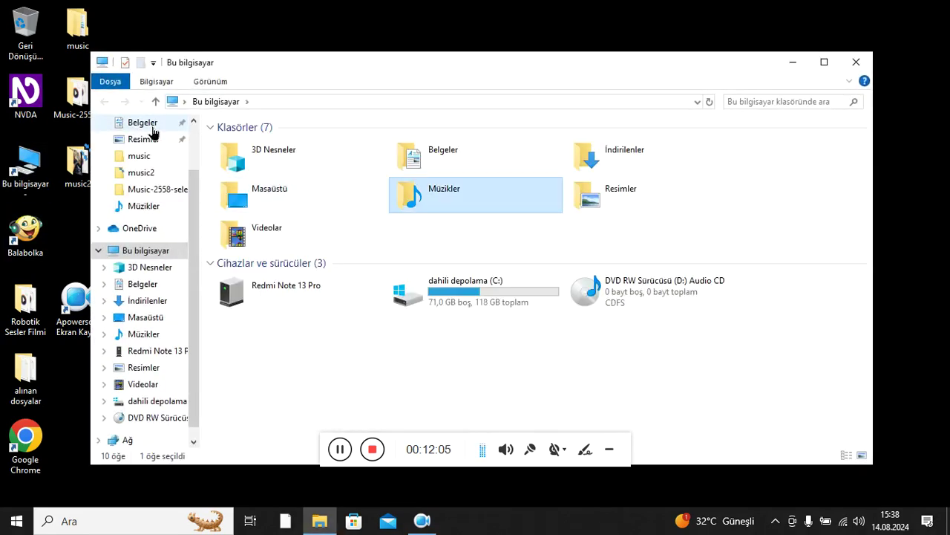
key("Return")
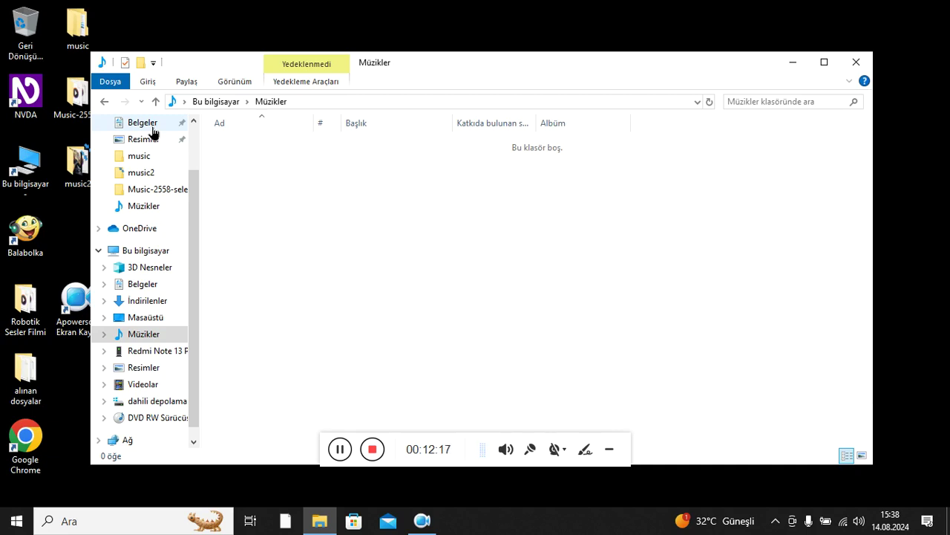
Return to Bu bilgisayar and play the audio CD in the DVD RW drive (D:).
key("BackSpace")
key("Down")
key("Down")
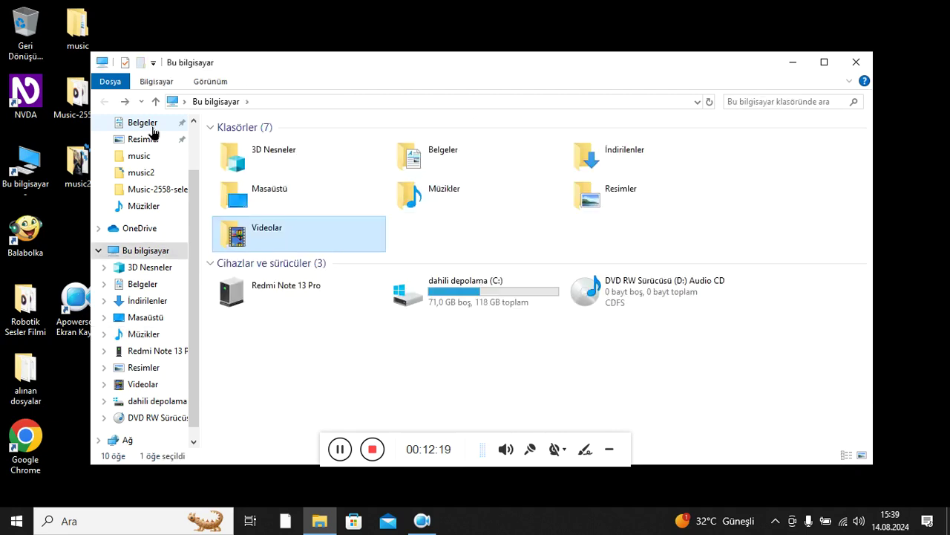
key("Right")
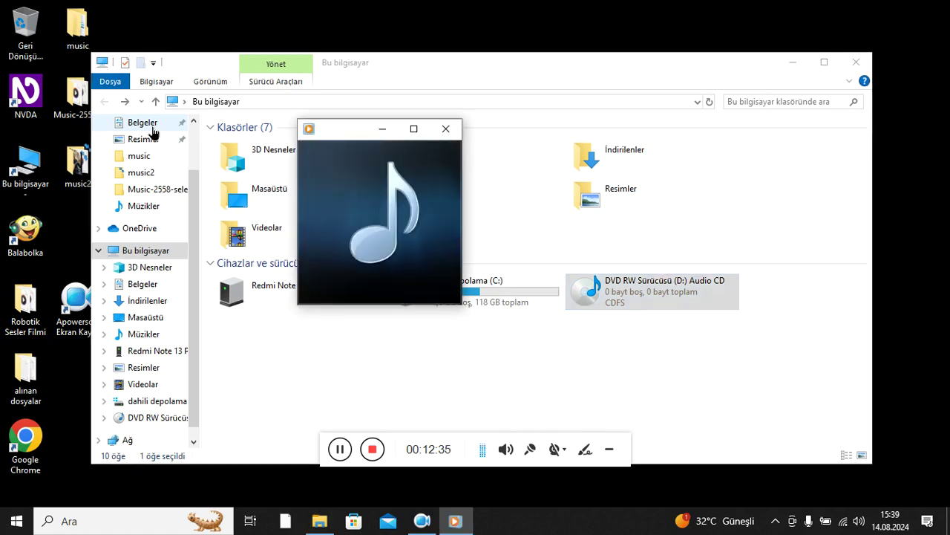
key("Return")
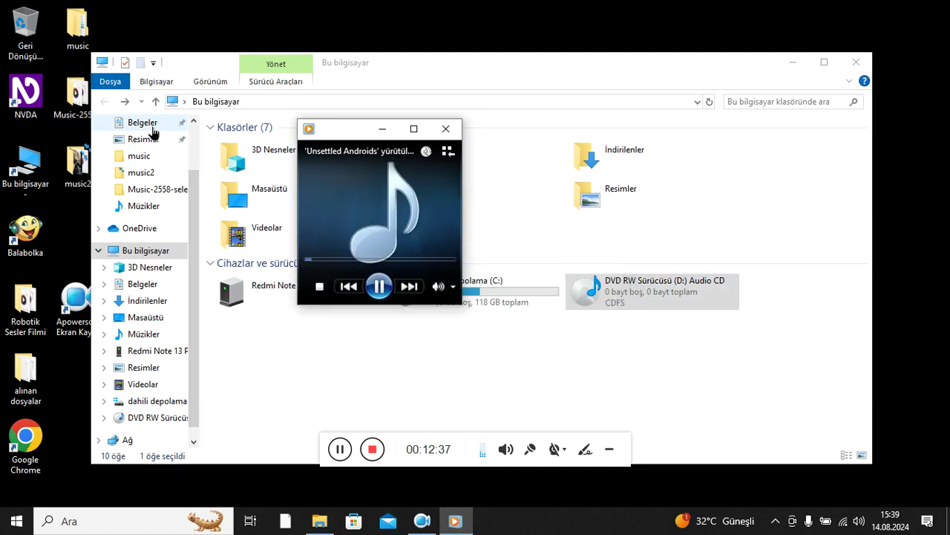
Move the focus through the Windows Media Player controls while the CD is playing to examine them.
key("Tab")
key("Tab")
key("Tab")
key("Tab")
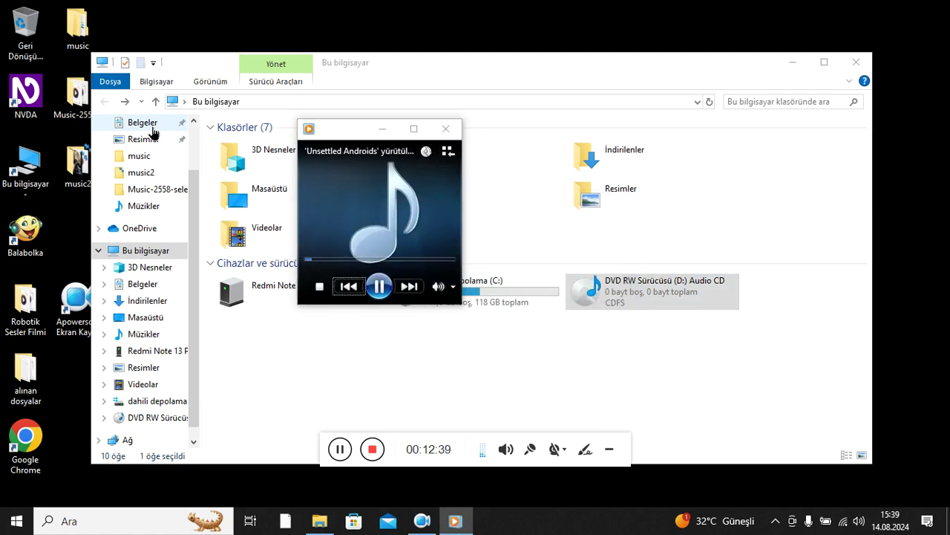
key("Tab")
key("Tab")
key("Tab")
key("Tab")
key("Tab")
key("Tab")
key("Tab")
key("Tab")
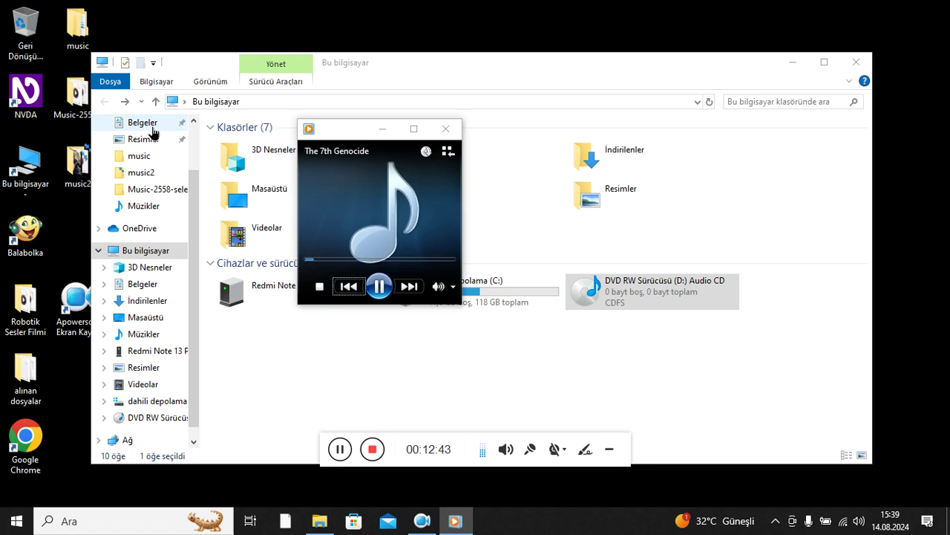
Pause the CD playback and start ripping the disc with the CD'yi Kopyala command.
key("space")
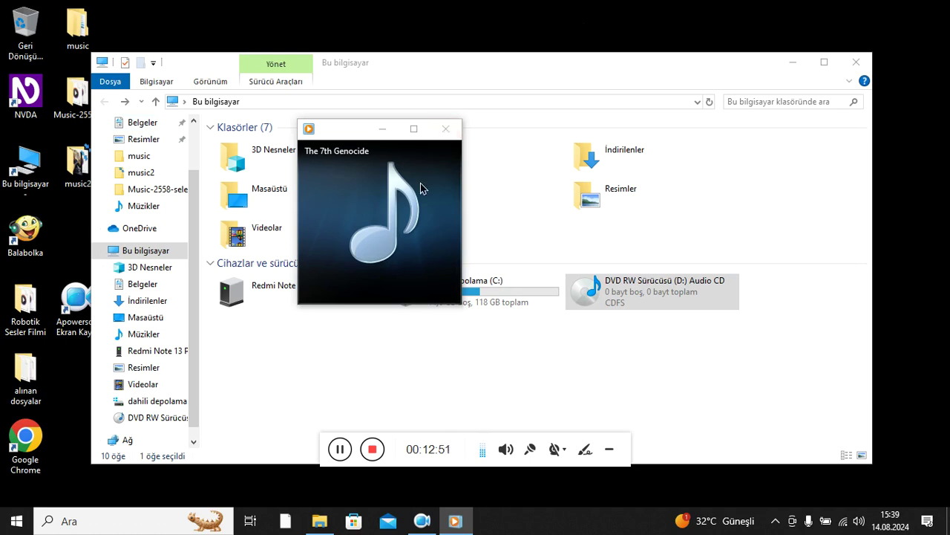
mouse_move(407, 188)
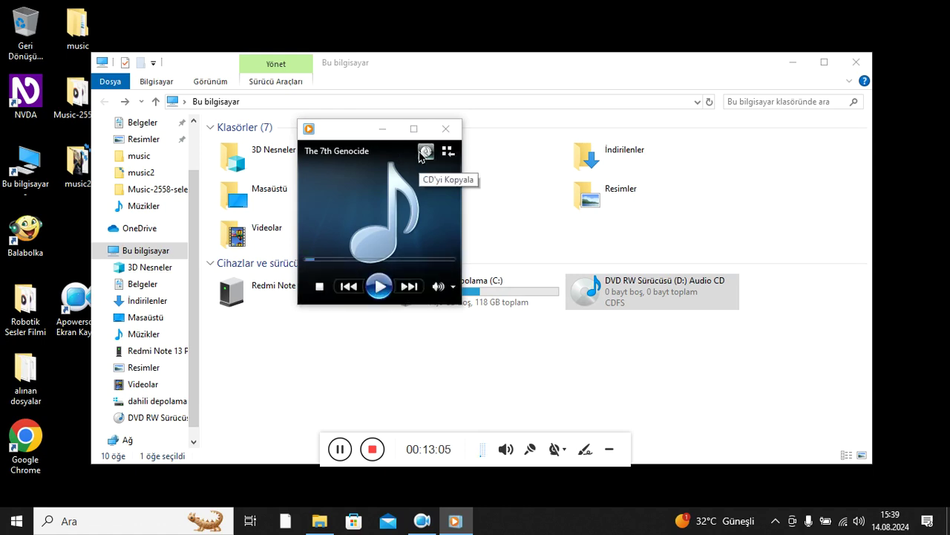
left_click(425, 153)
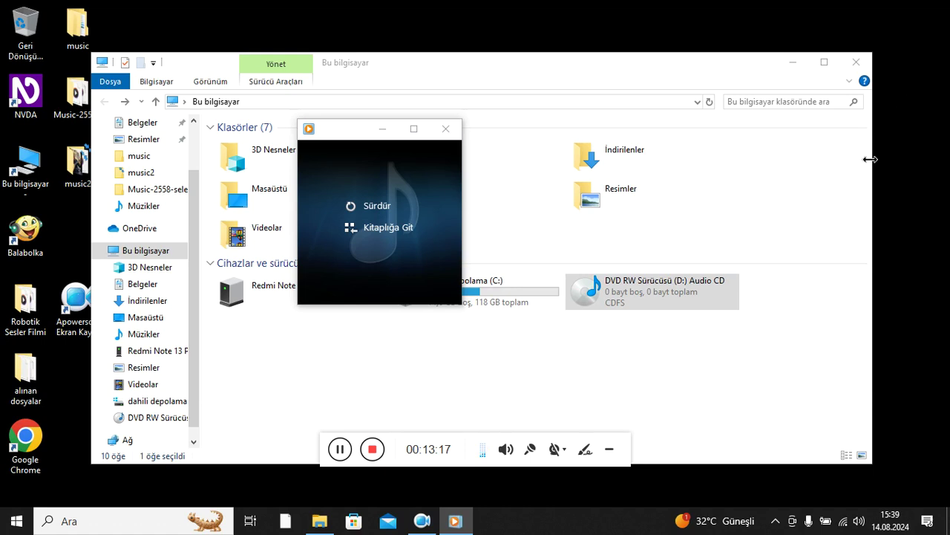
Switch to File Explorer and open Müzikler > The 7th Genocide > Unsettled - EP to check the copied files.
left_click(809, 256)
left_click(809, 256)
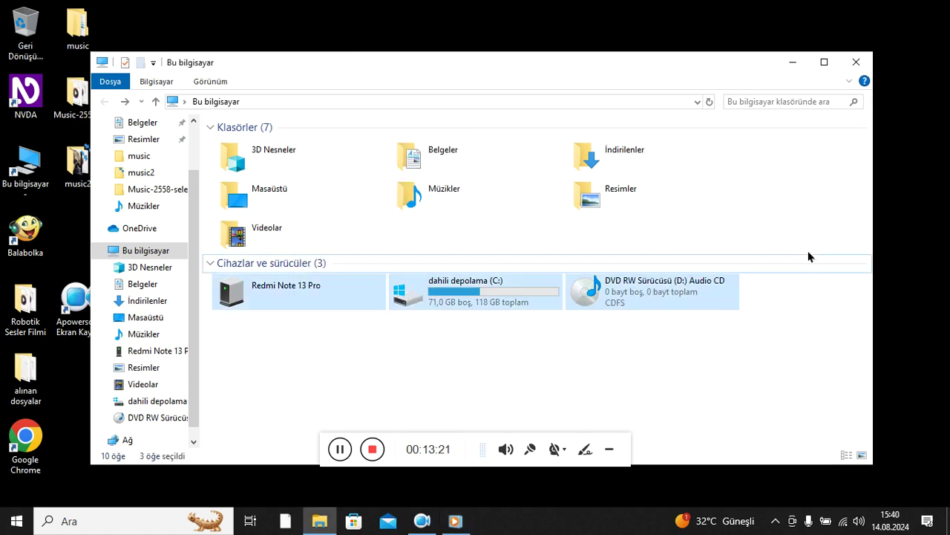
key("Up")
key("Up")
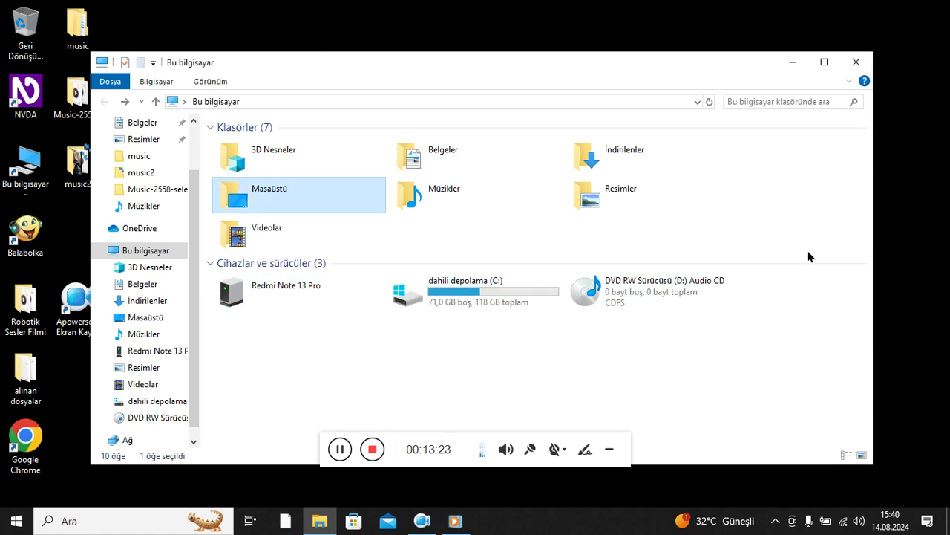
key("Right")
key("Return")
key("Down")
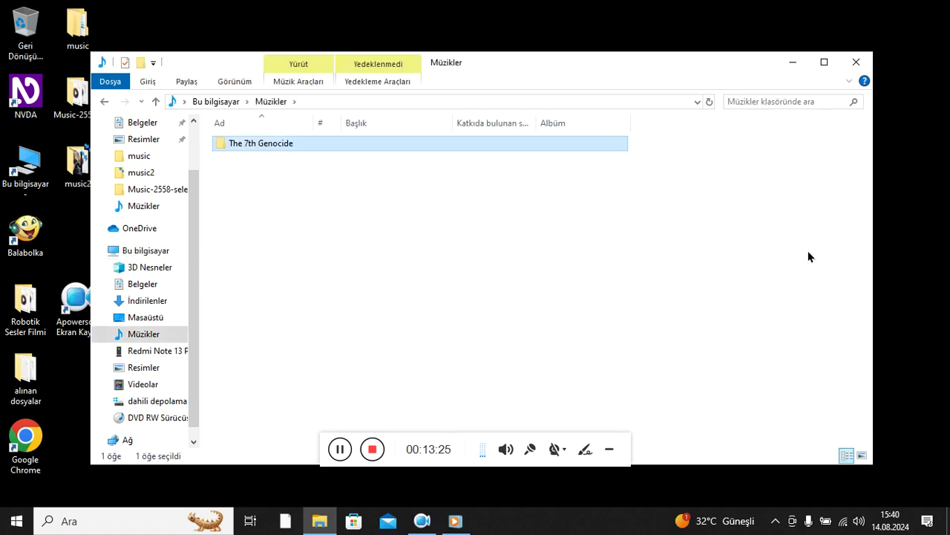
key("Return")
key("Down")
key("Return")
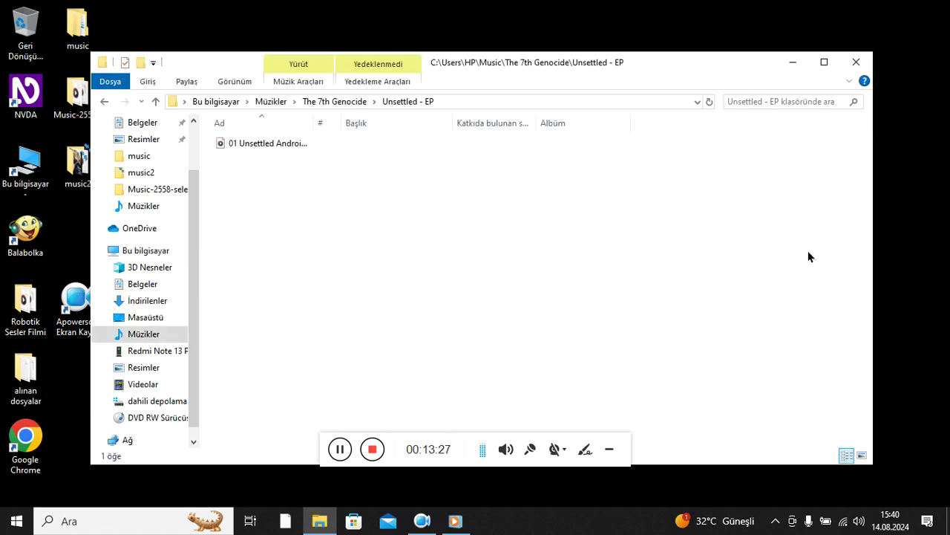
Go back up to the Müzikler folder and close the File Explorer window.
key("BackSpace")
key("BackSpace")
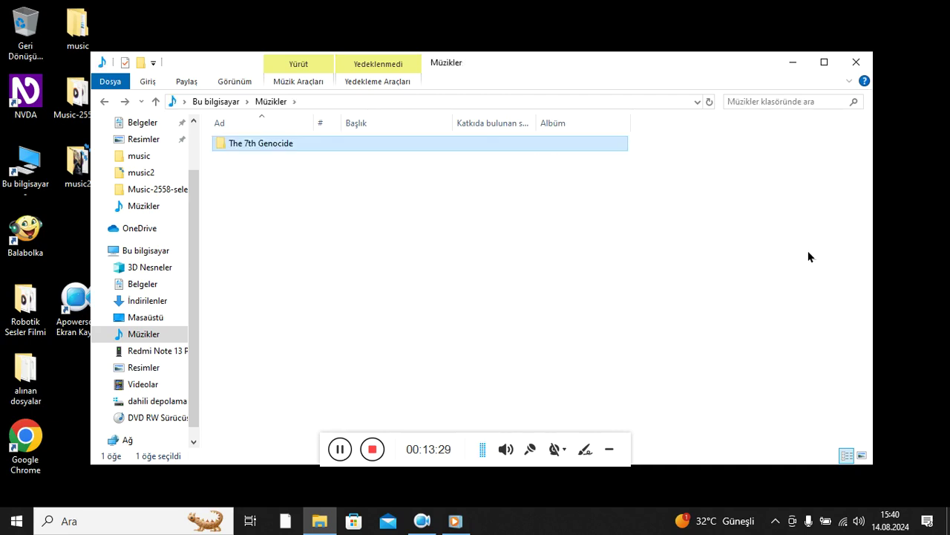
key("alt+F4")
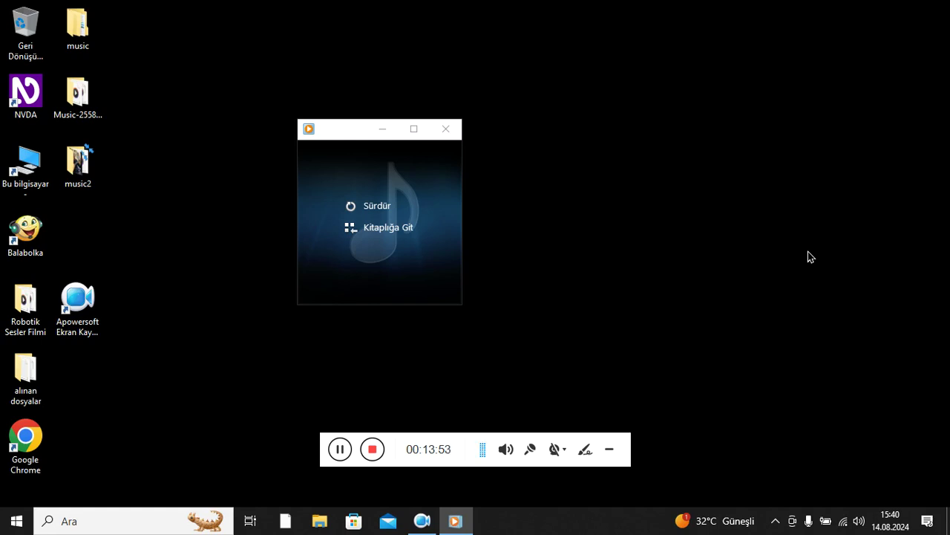
Check the Windows Media Player controls during the CD copy, and close the player.
key("Tab")
key("Tab")
key("Tab")
key("Tab")
key("Tab")
key("Tab")
key("Tab")
key("Tab")
key("Tab")
key("Tab")
key("Tab")
key("Tab")
key("Tab")
key("Tab")
key("alt+F4")
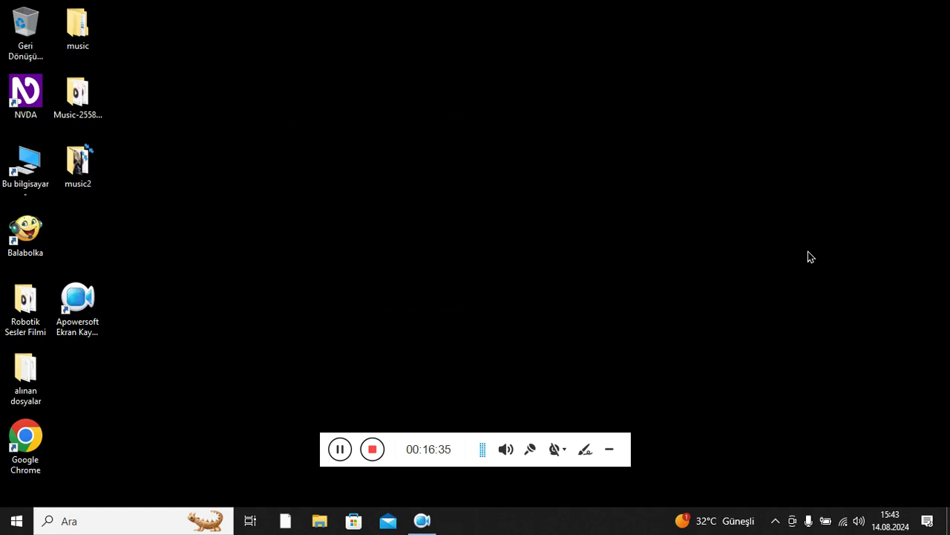
Open Bu bilgisayar and go to Müzikler > The 7th Genocide > Unsettled - EP.
key("Up")
key("Down")
key("Return")
key("Right")
key("Return")
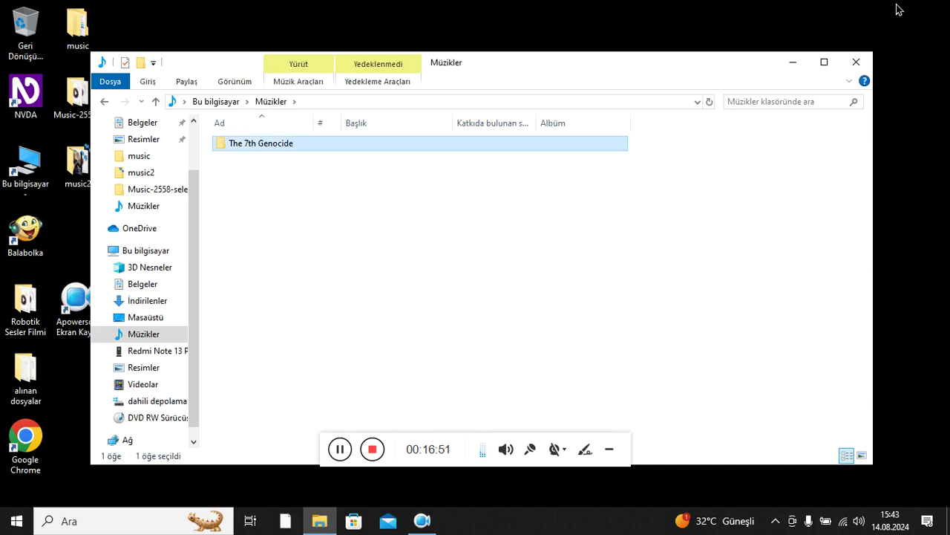
key("Return")
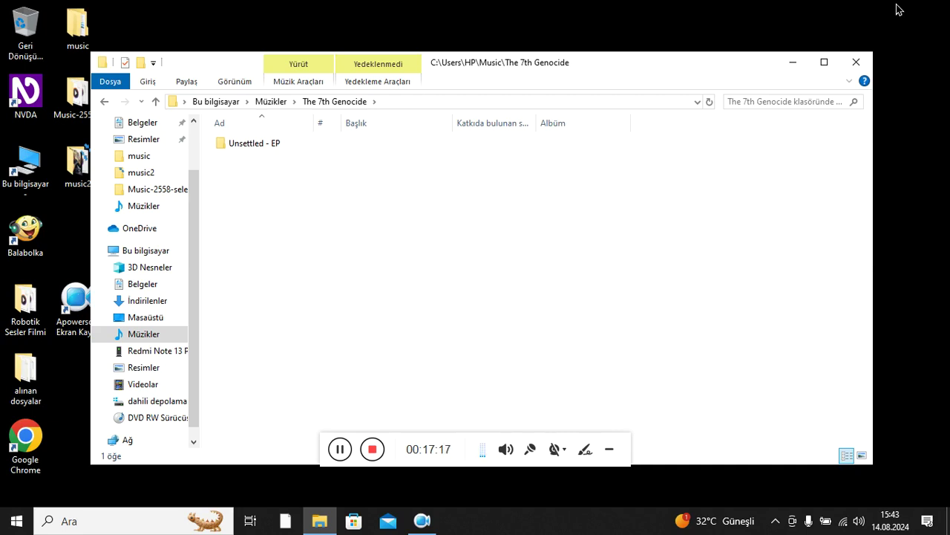
key("Down")
key("Return")
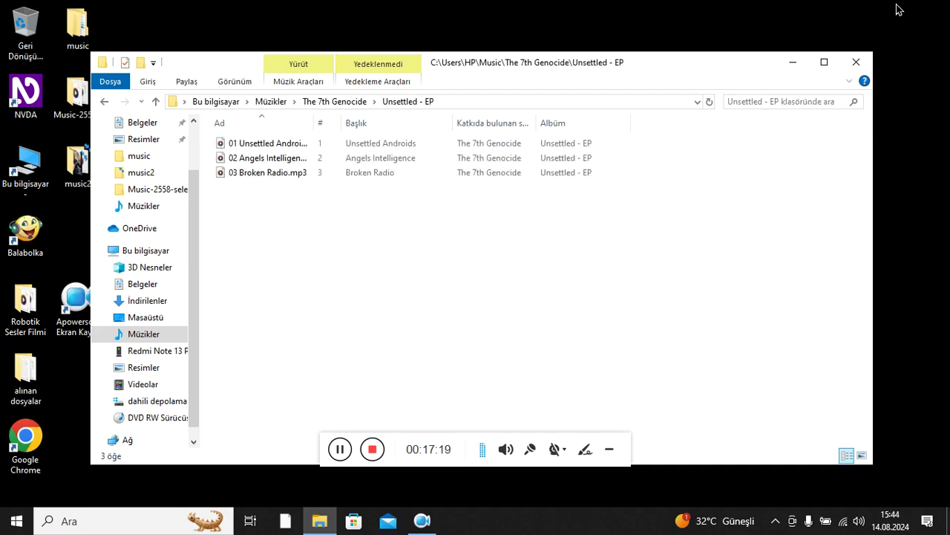
Look through the copied MP3 tracks in the Unsettled - EP folder, then close File Explorer.
key("Down")
key("Up")
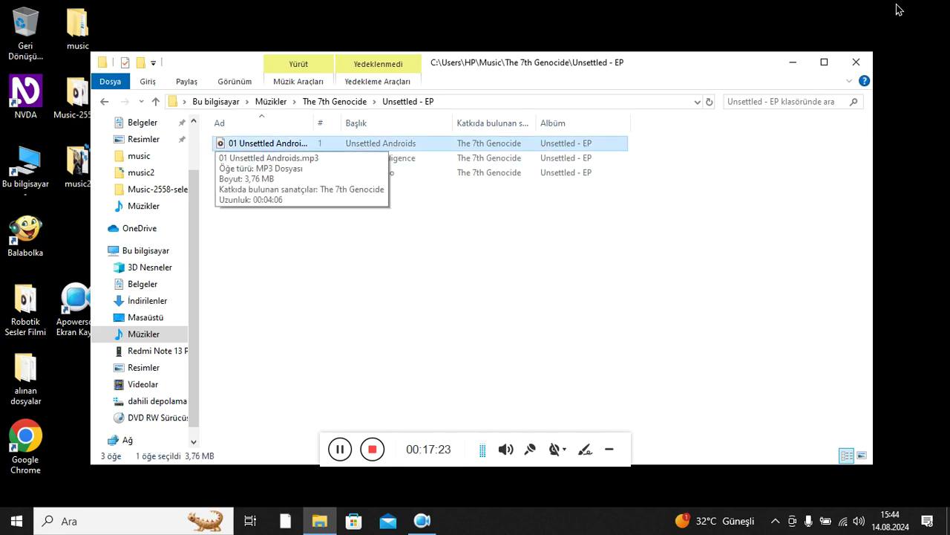
key("Down")
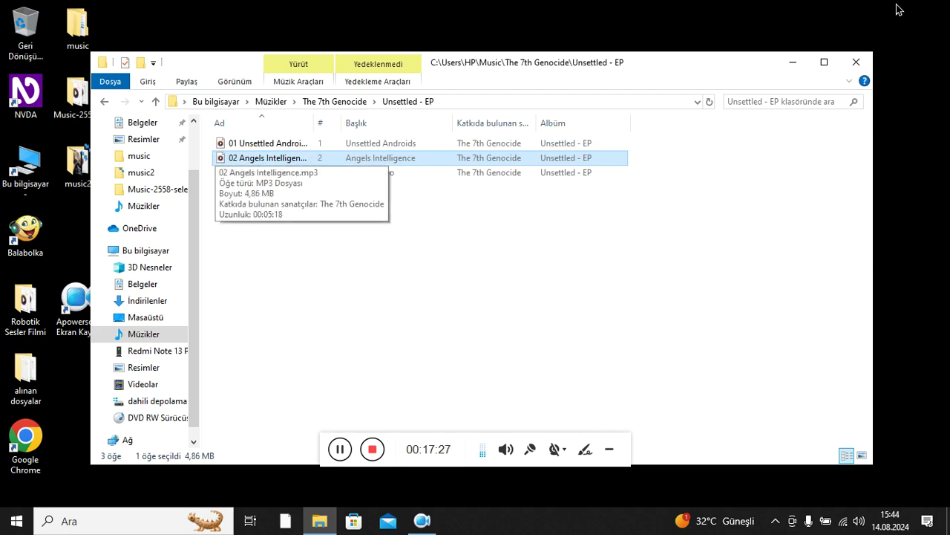
key("Down")
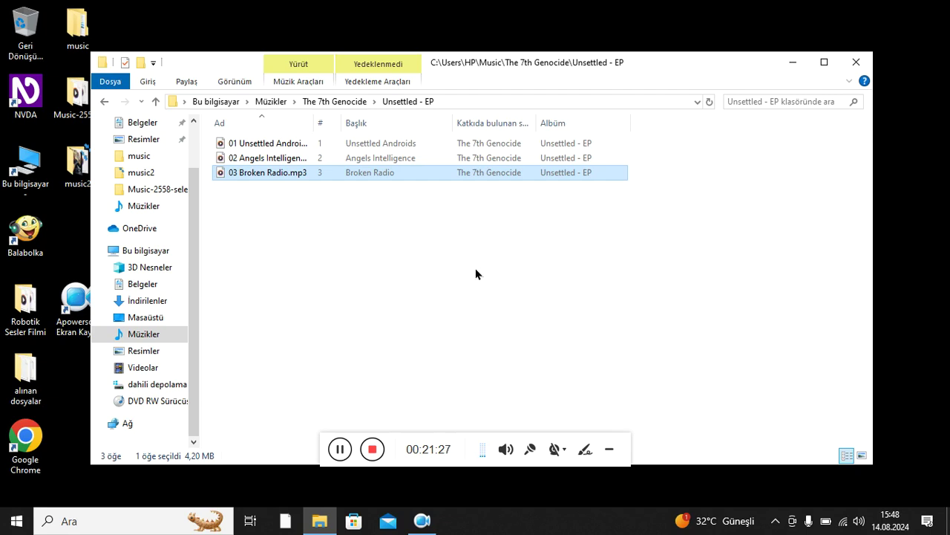
key("alt+F4")
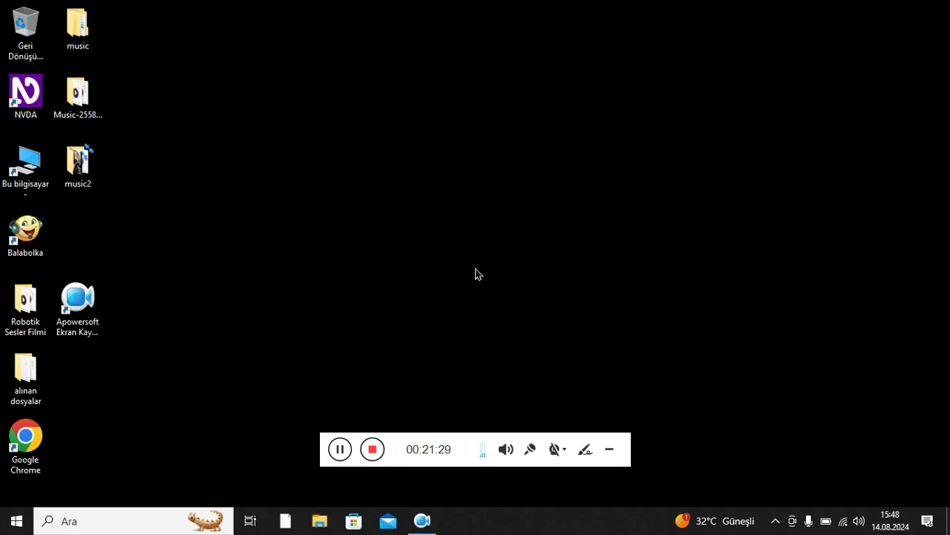